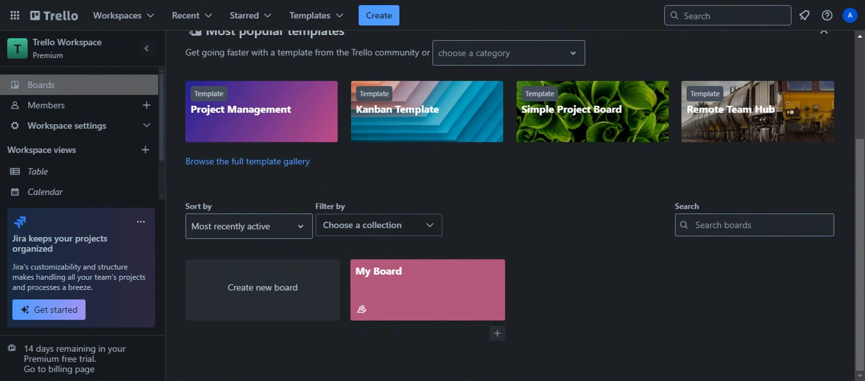
Open the board named My Board and rename it Master Board
click(386, 279)
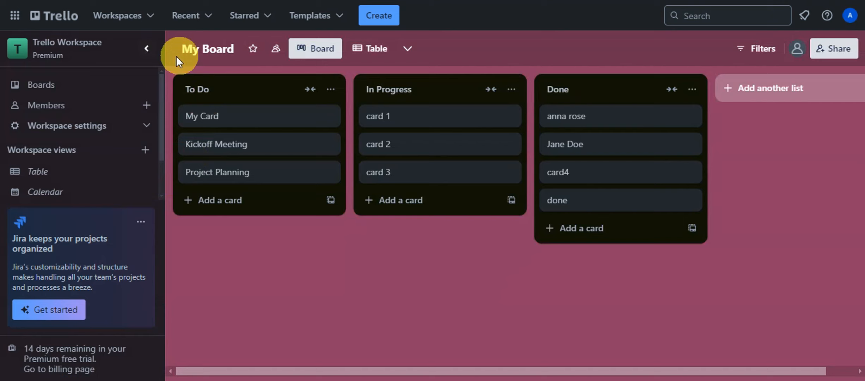
click(204, 51)
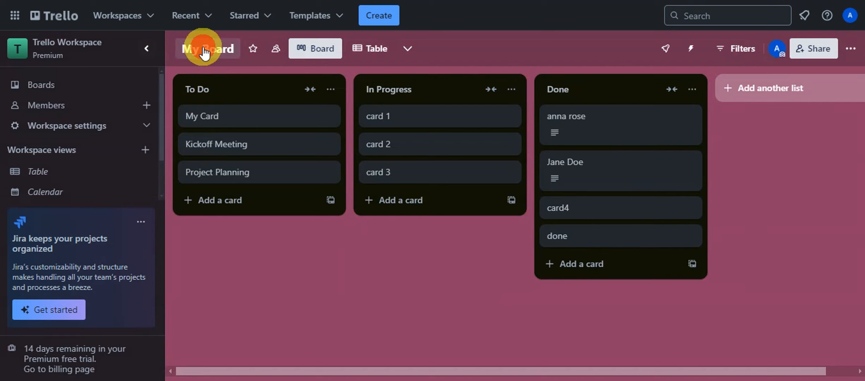
key(BackSpace)
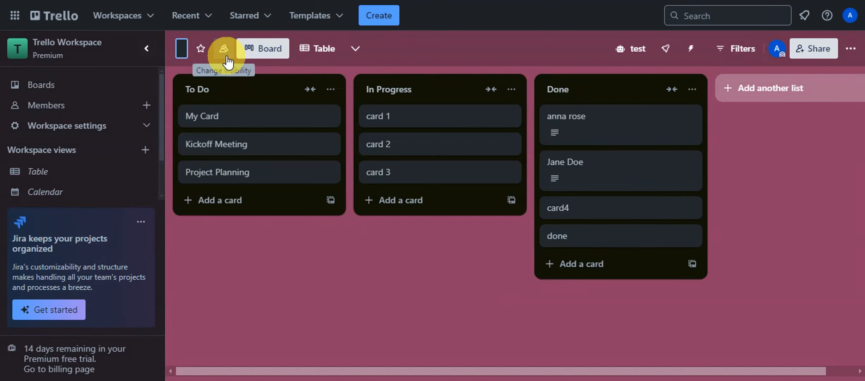
text(Master Board)
click(275, 310)
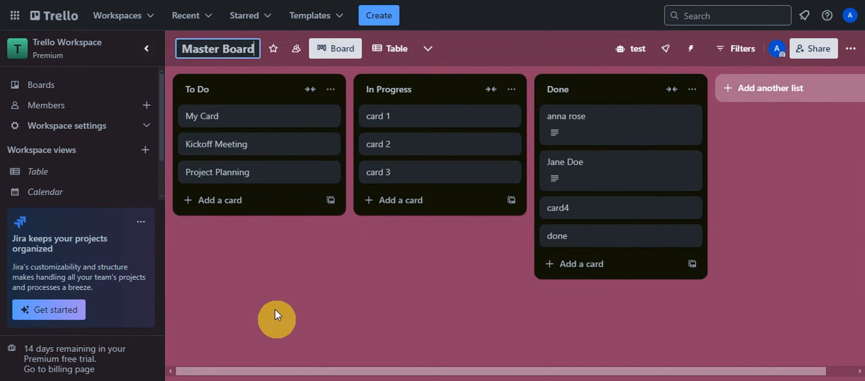
click(275, 309)
Create a new workspace board titled Test Board
click(66, 88)
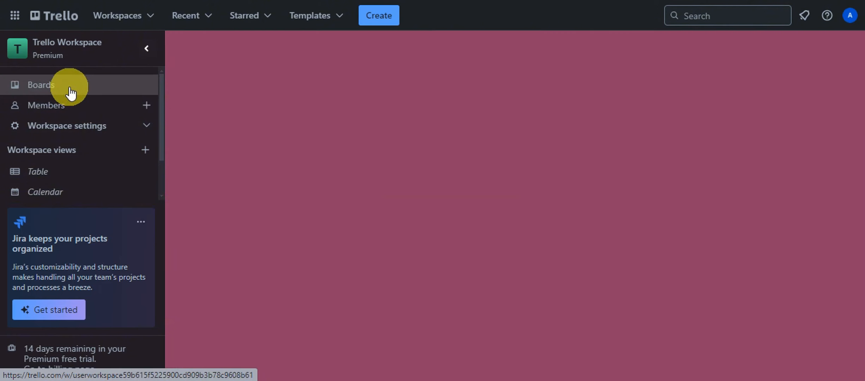
scroll(264, 234, down, 4)
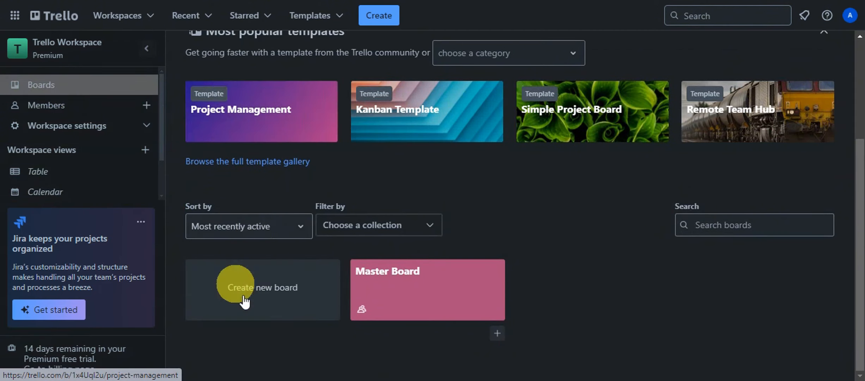
click(268, 288)
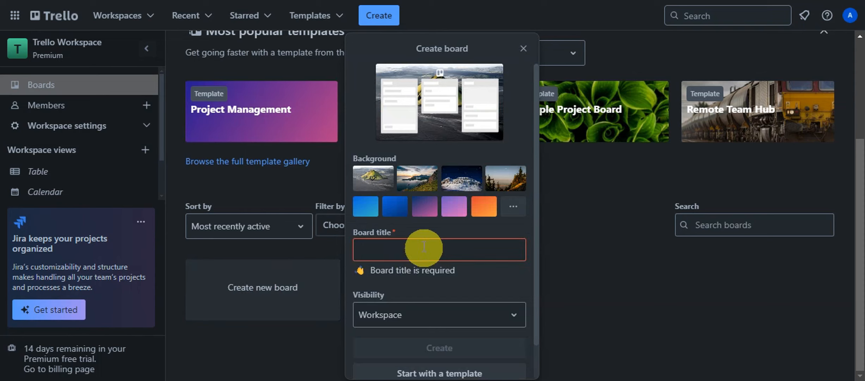
click(423, 247)
text(Te)
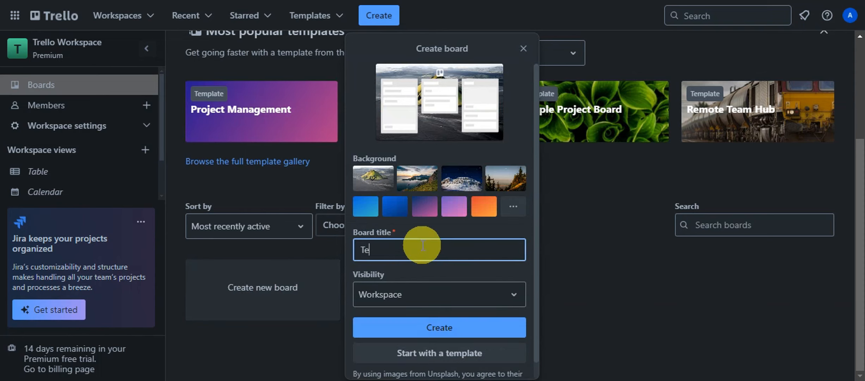
text(st Board)
click(423, 326)
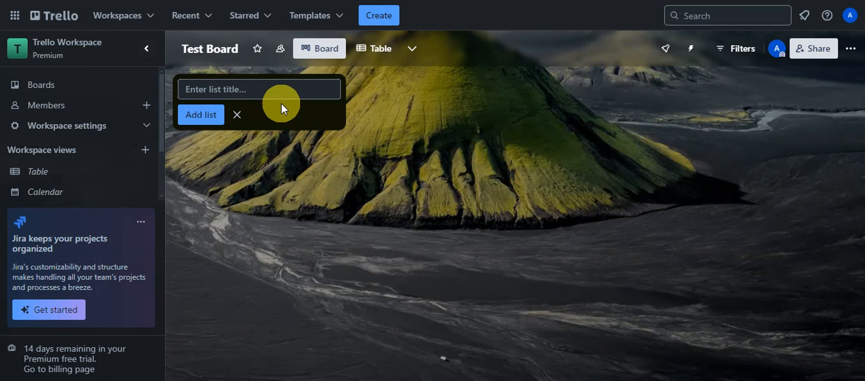
Add three lists named To Do, In Progress and Done to Test Board
click(265, 94)
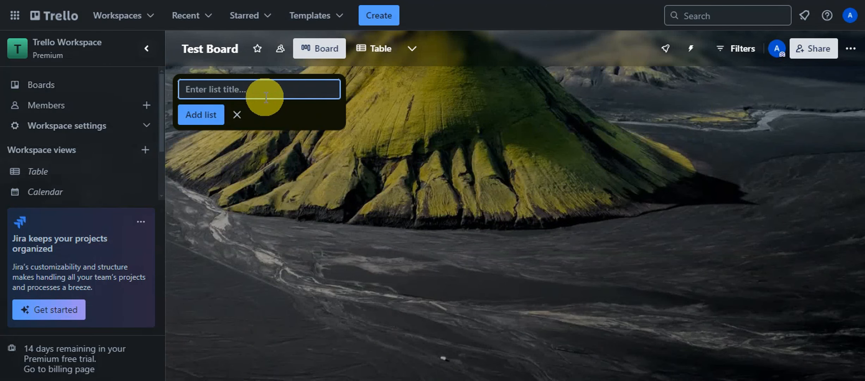
text(To DO)
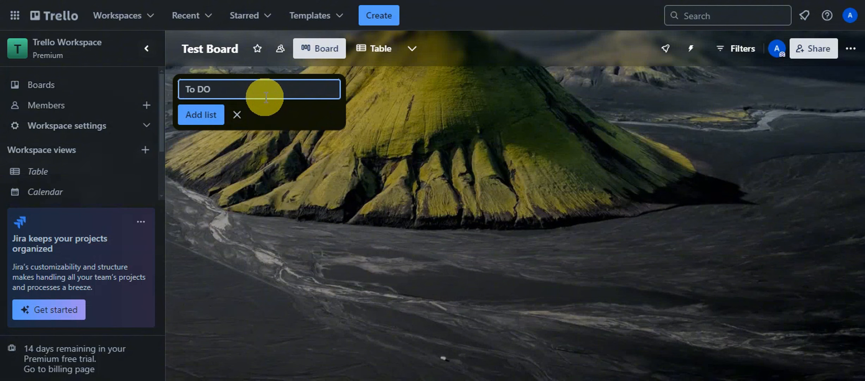
key(Return)
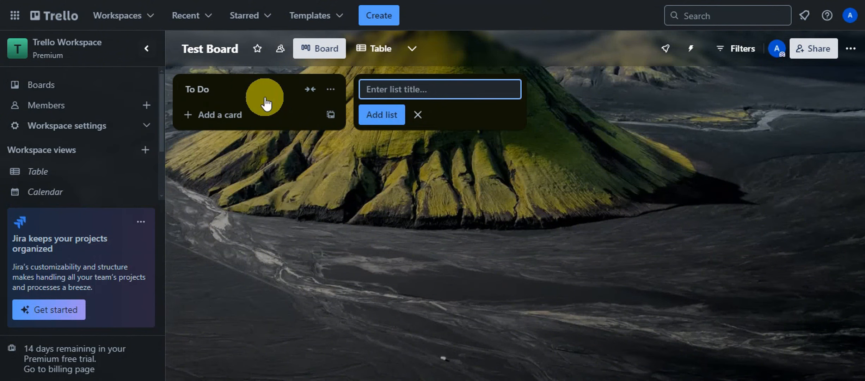
text(In Progress)
key(Return)
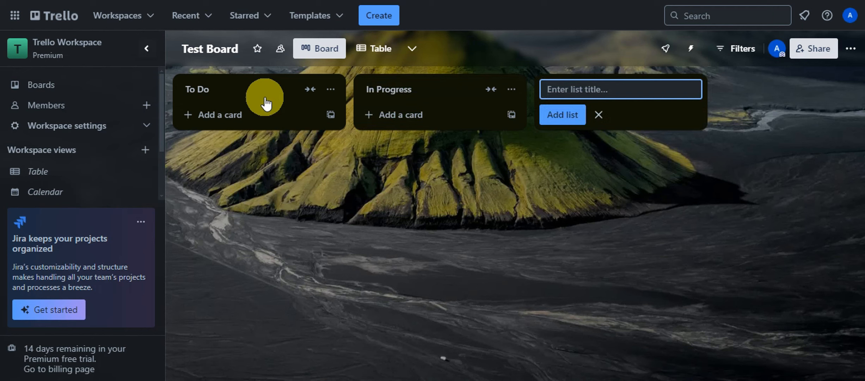
text(Done)
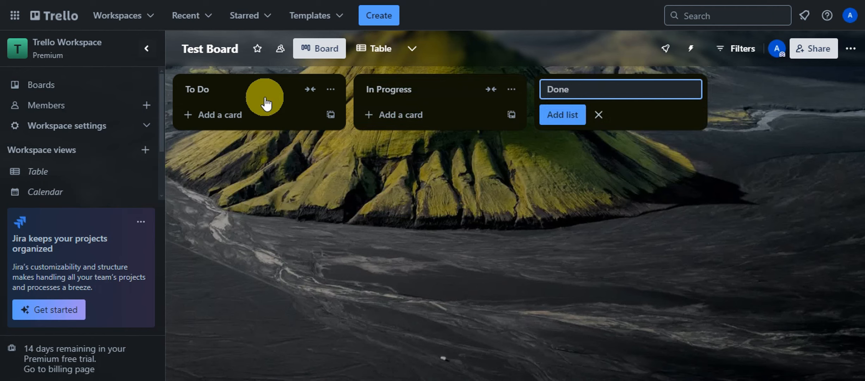
click(580, 158)
click(589, 99)
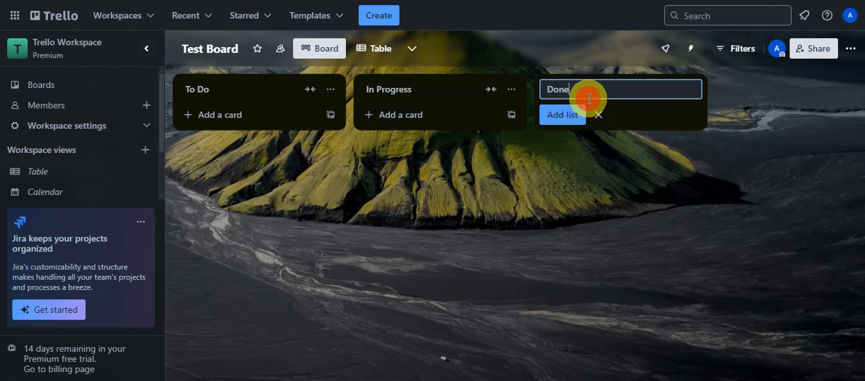
click(570, 114)
click(464, 169)
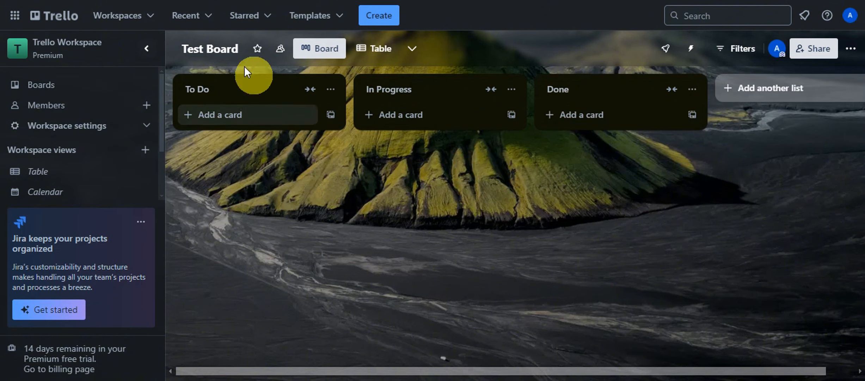
Open the workspace's boards page in a new tab, and from there open Test Board and Master Board
right_click(71, 86)
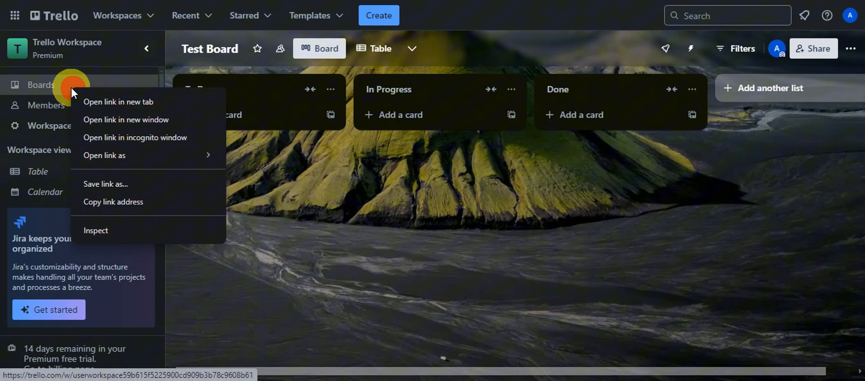
click(85, 99)
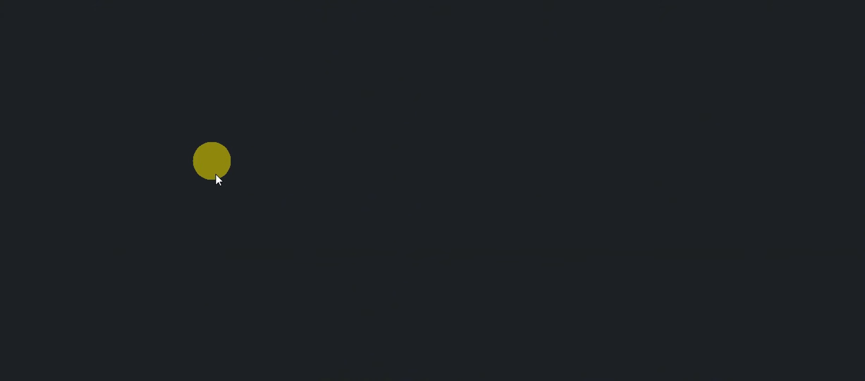
click(463, 172)
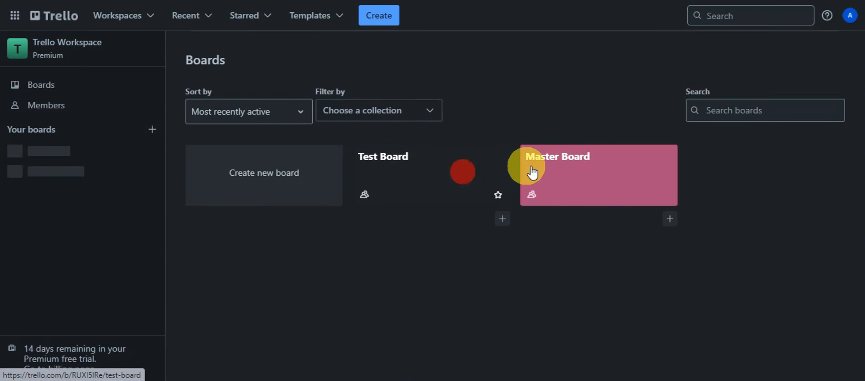
click(569, 163)
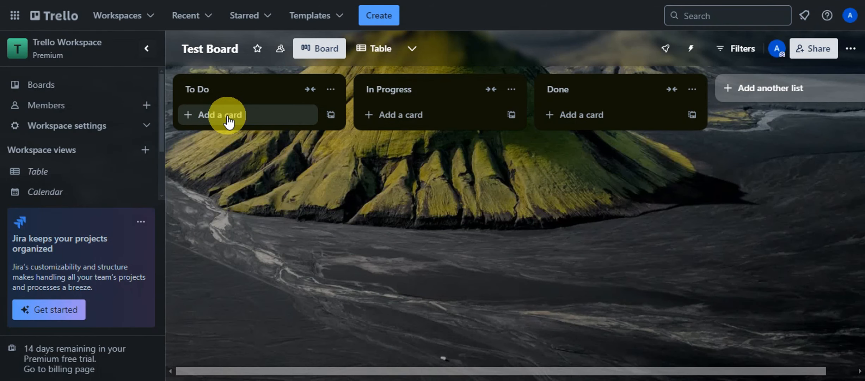
Add a card named task 1 to the To Do list of Master Board
click(228, 115)
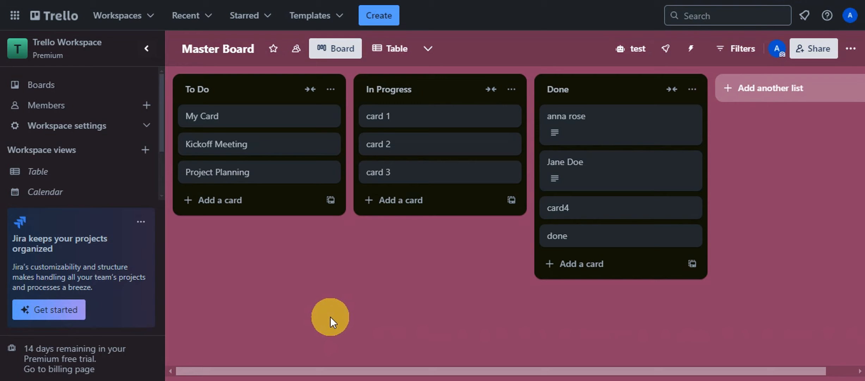
click(205, 201)
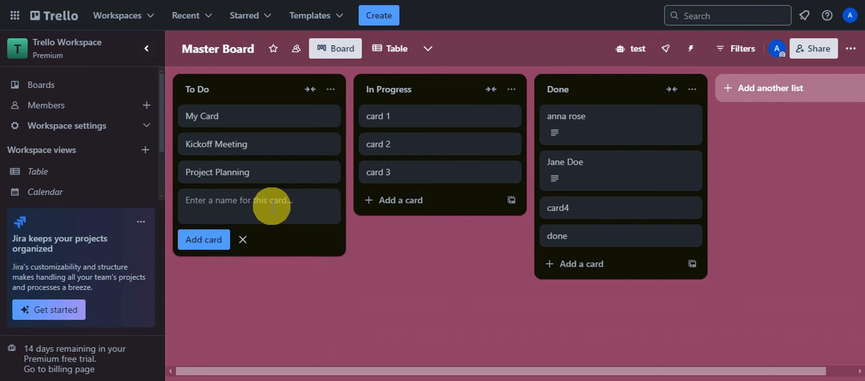
text(task 1)
key(Return)
View the task 1 card's details, dismissing the Atlassian Intelligence tip, and close the card
click(231, 200)
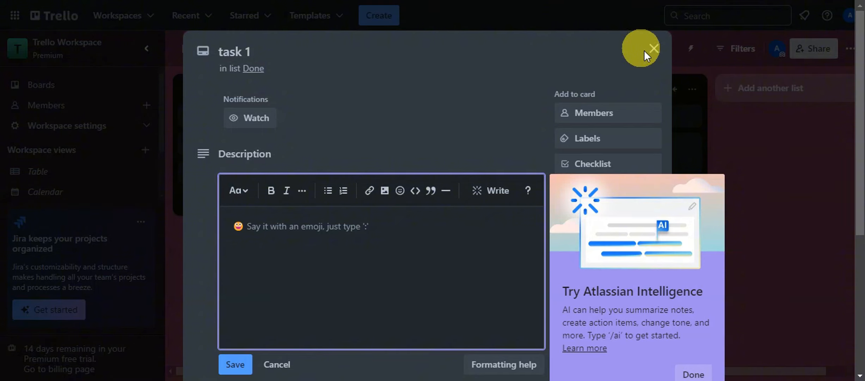
click(752, 199)
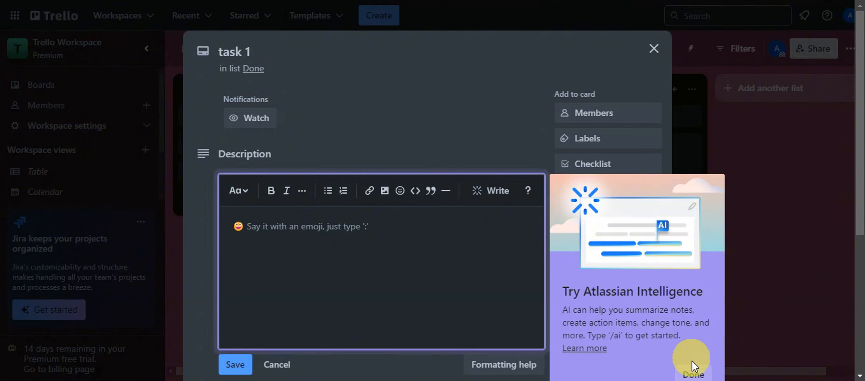
click(693, 374)
click(653, 52)
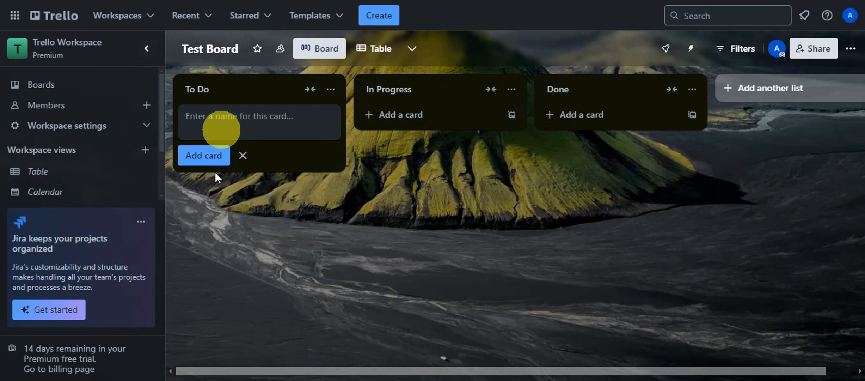
click(333, 261)
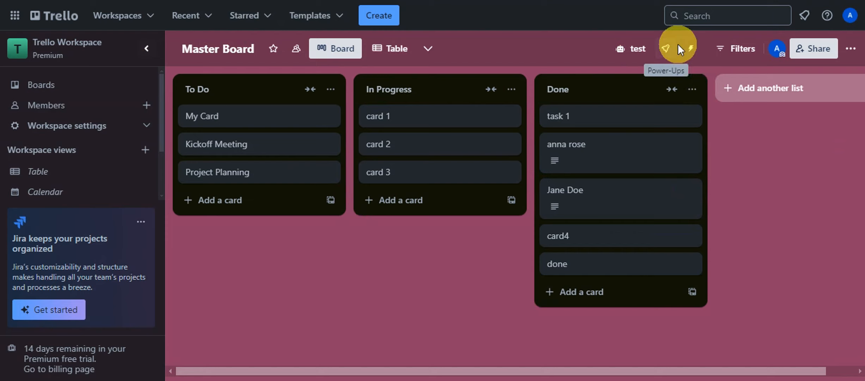
Open Master Board's automation rules and display the board's labels
click(694, 51)
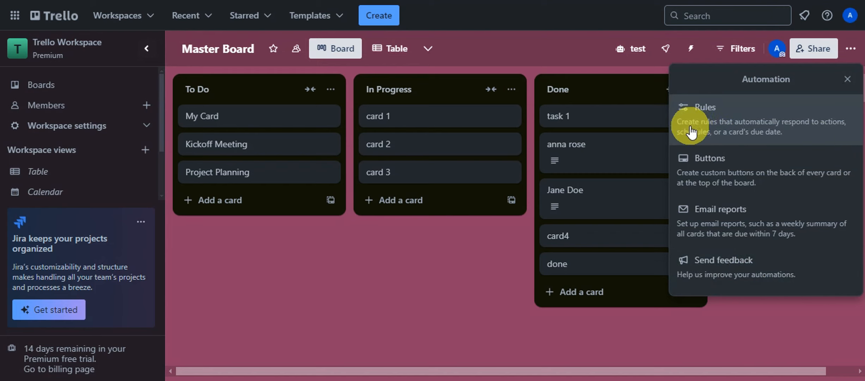
click(805, 126)
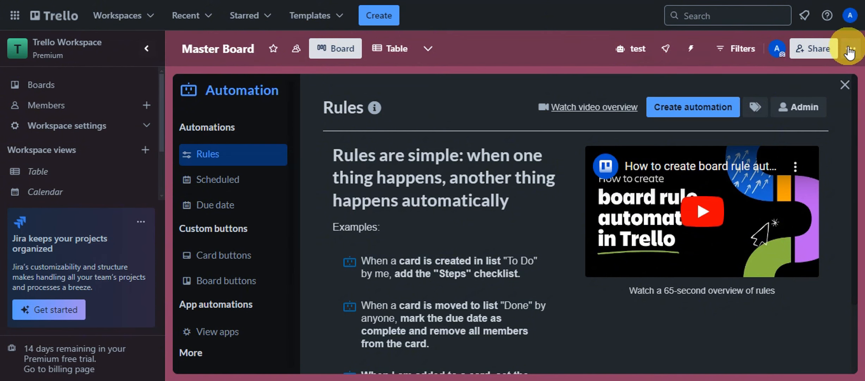
click(849, 51)
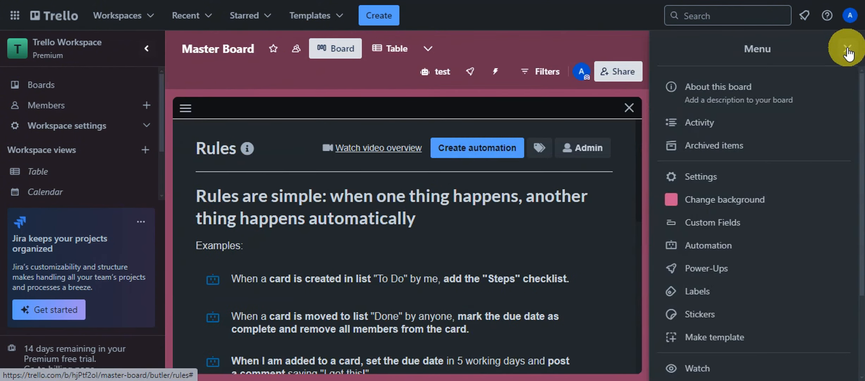
click(735, 290)
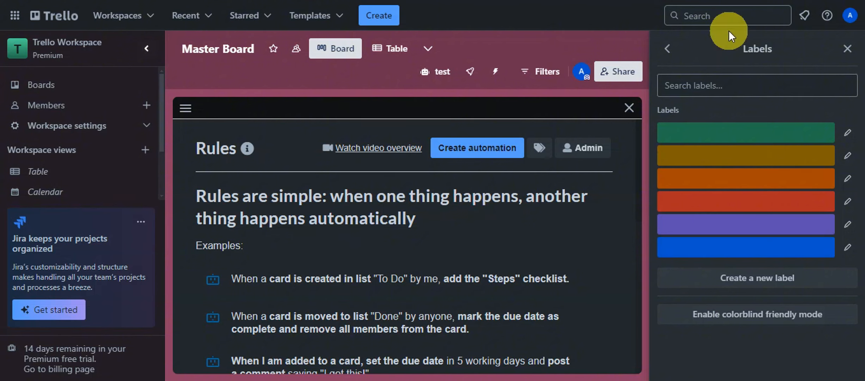
click(846, 134)
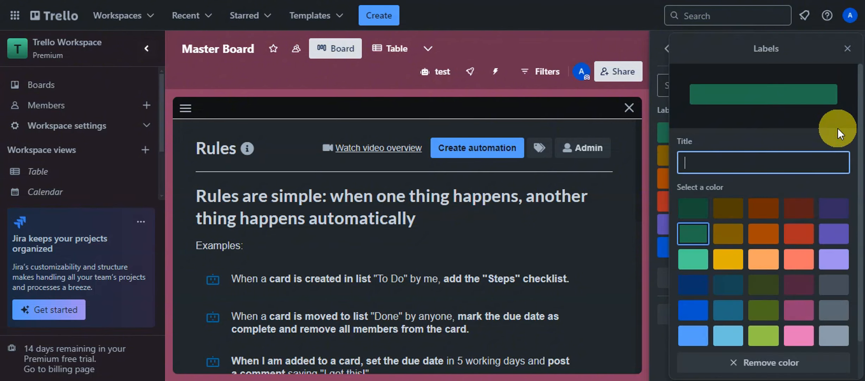
text(Label 1)
key(ctrl+a)
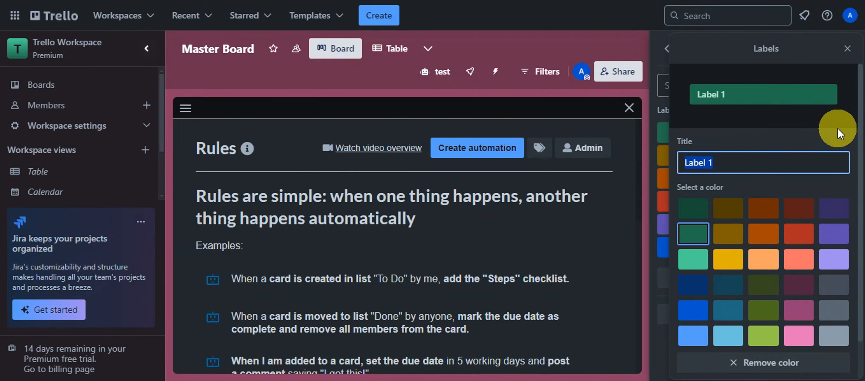
click(655, 114)
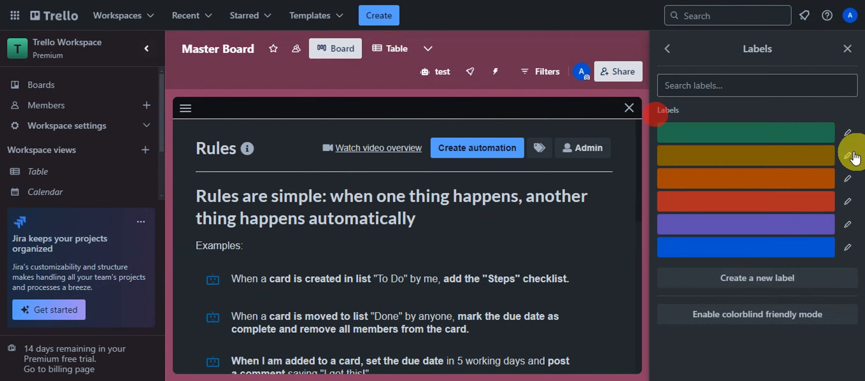
Title the dark yellow label Label 2 and save it
click(849, 154)
text(Label 1)
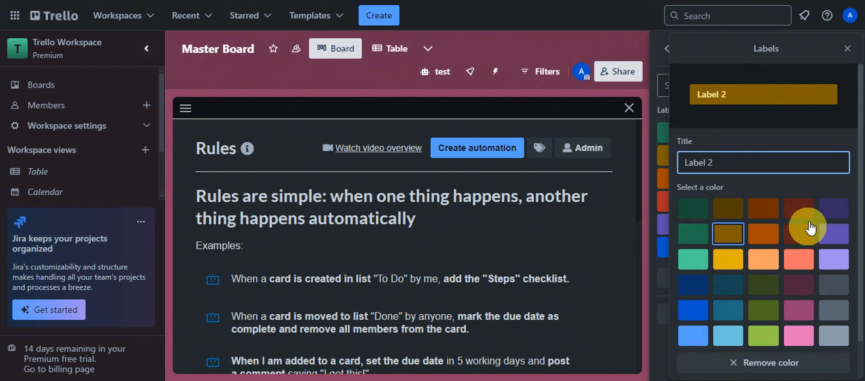
scroll(755, 227, down, 2)
click(703, 365)
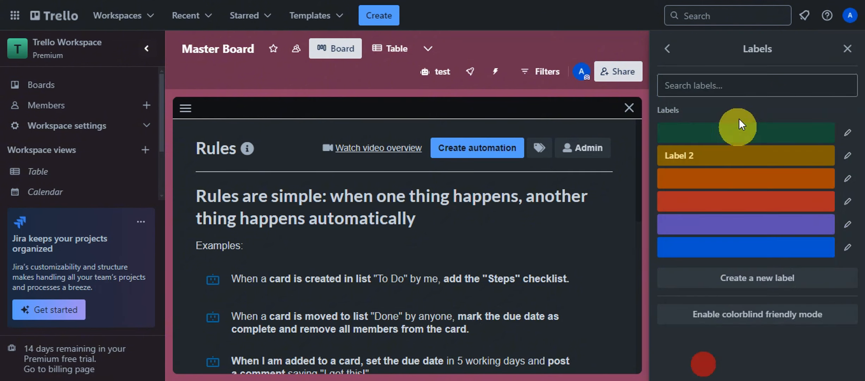
Title the green label Label 1 and save it
click(736, 131)
text(Label 1)
scroll(713, 212, down, 2)
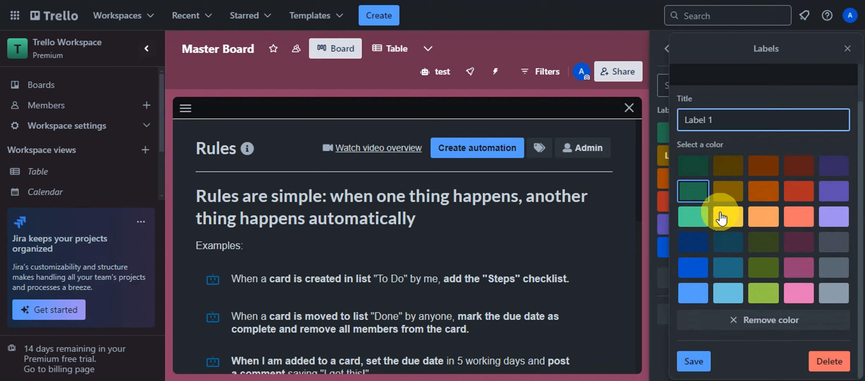
click(695, 358)
Title the orange label Label 3, save it, and close the board's label settings
click(756, 170)
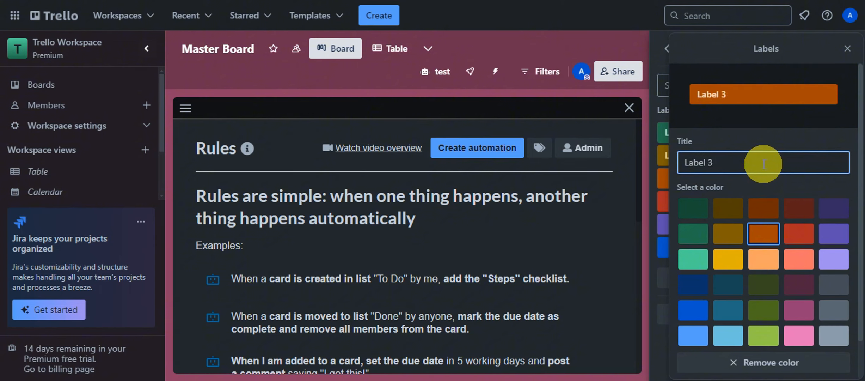
scroll(758, 197, down, 2)
click(699, 367)
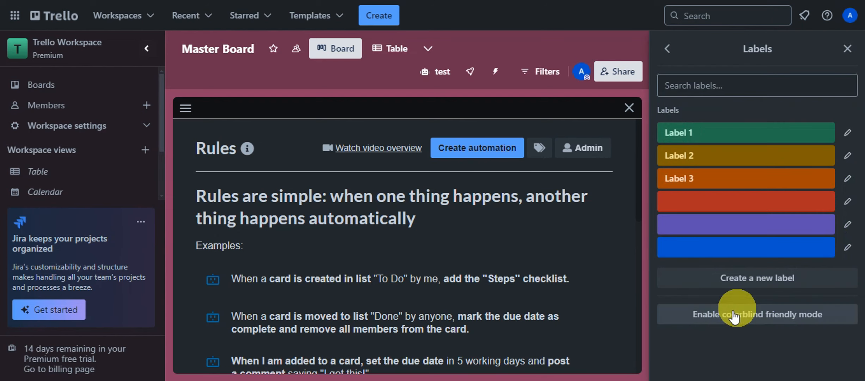
click(847, 49)
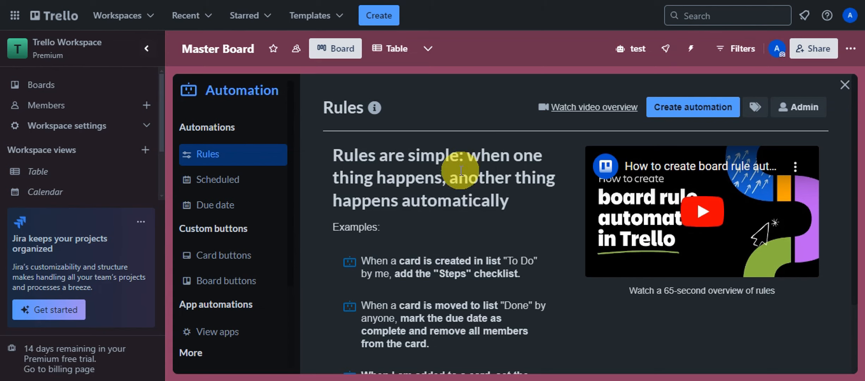
Start a new automation rule for Master Board and display the Card Changes triggers
scroll(441, 159, down, 3)
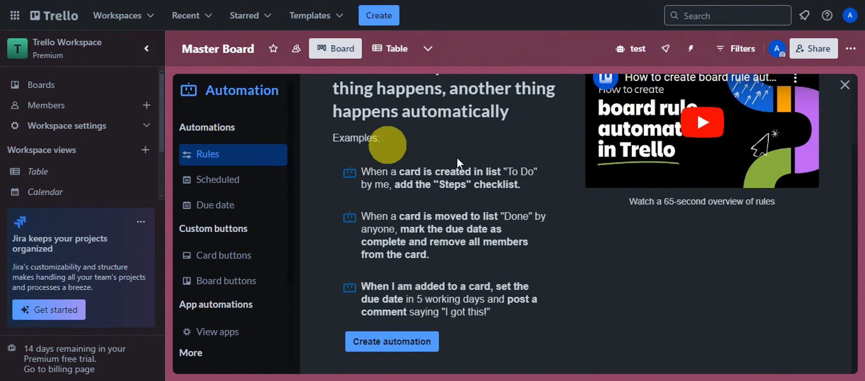
click(392, 344)
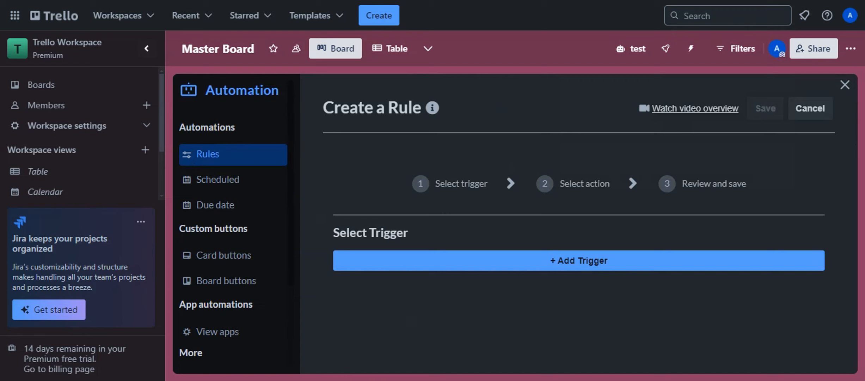
click(420, 260)
scroll(409, 175, down, 1)
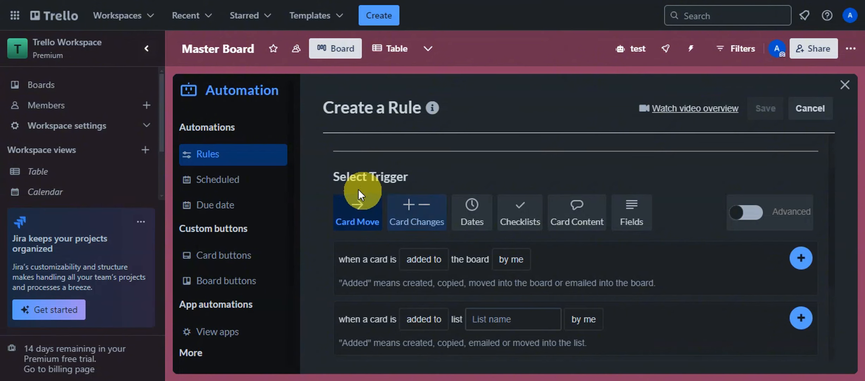
click(410, 220)
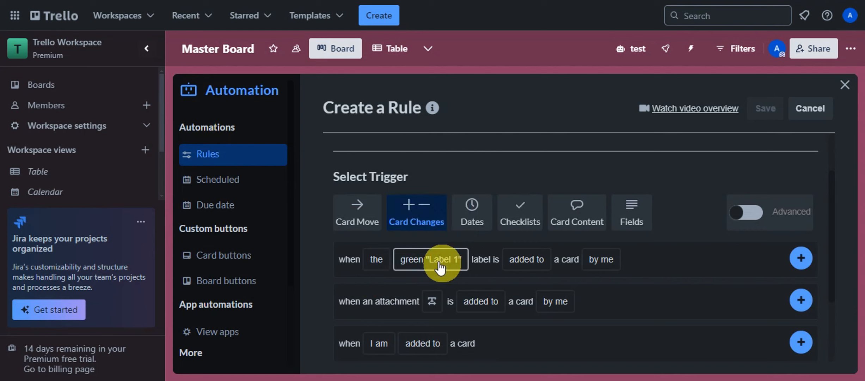
Set the rule's trigger to fire when the green Label 1 label is added to a card by anyone, and add it
mouse_move(433, 264)
scroll(424, 211, up, 2)
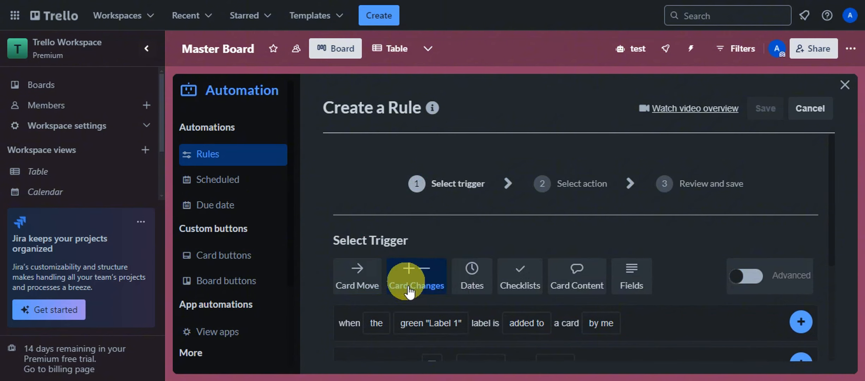
click(426, 321)
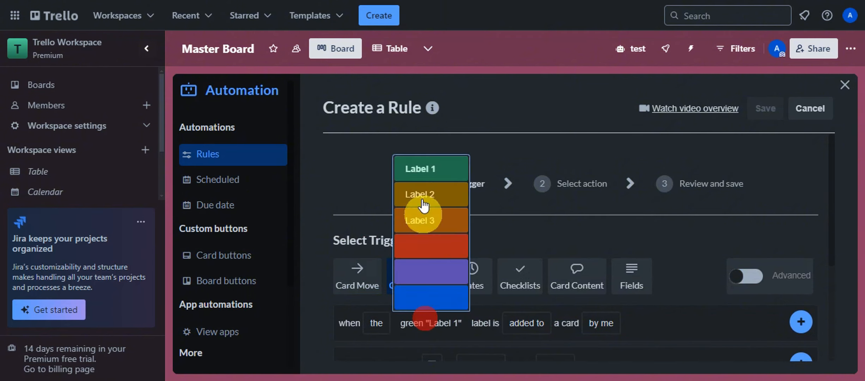
click(439, 170)
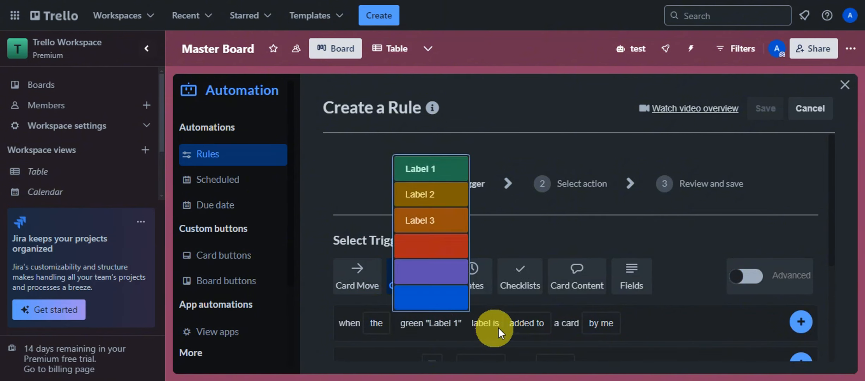
mouse_move(526, 324)
click(532, 273)
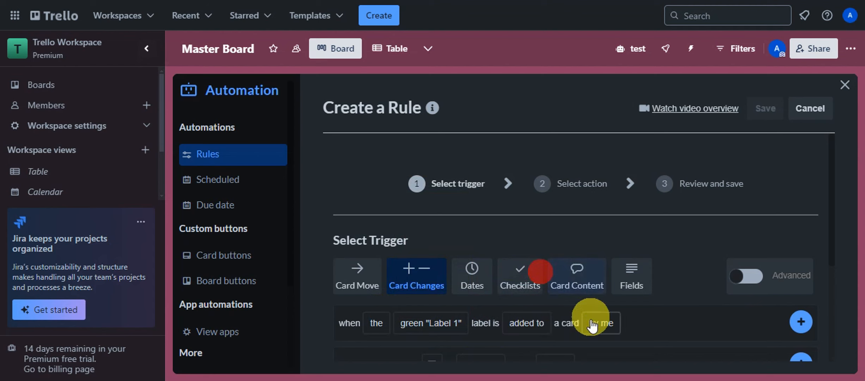
scroll(599, 275, down, 1)
scroll(600, 218, down, 3)
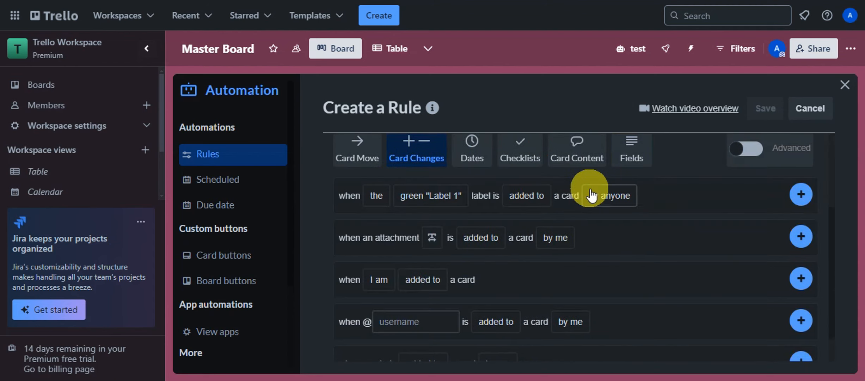
scroll(411, 205, up, 2)
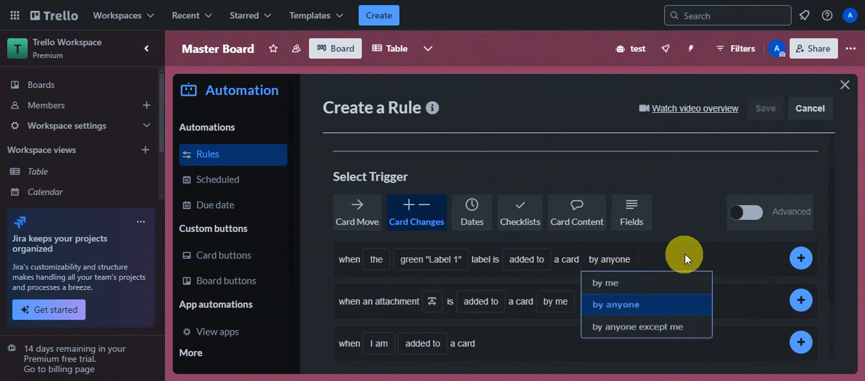
click(801, 258)
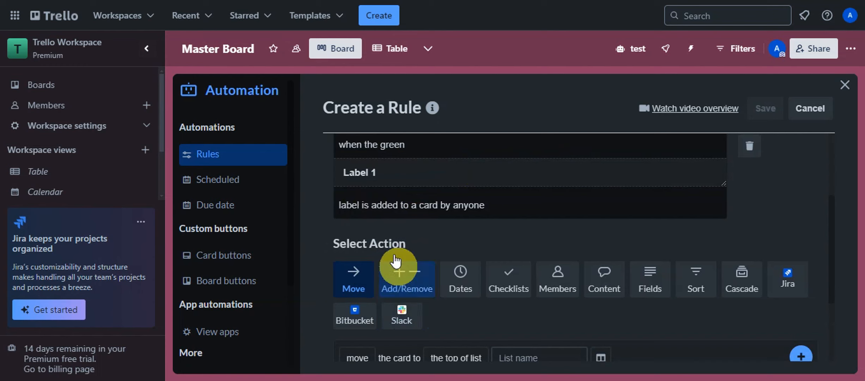
Configure the rule's move action to copy the card to the top of the To Do list
scroll(388, 247, down, 2)
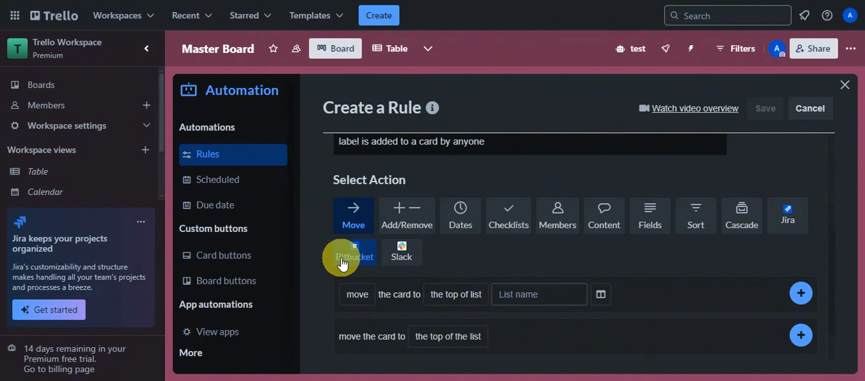
click(360, 299)
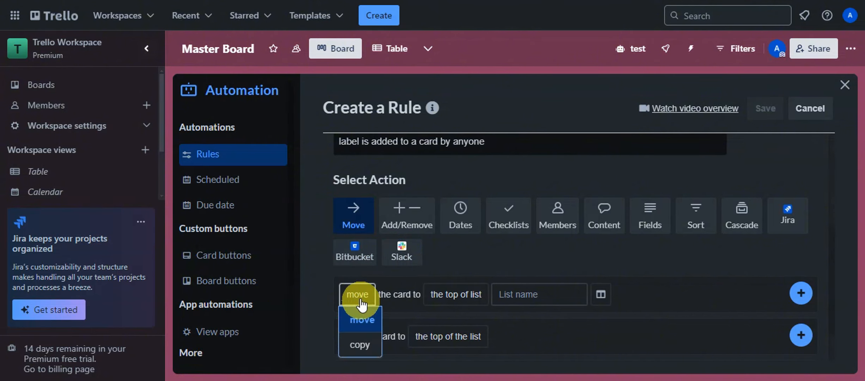
click(356, 344)
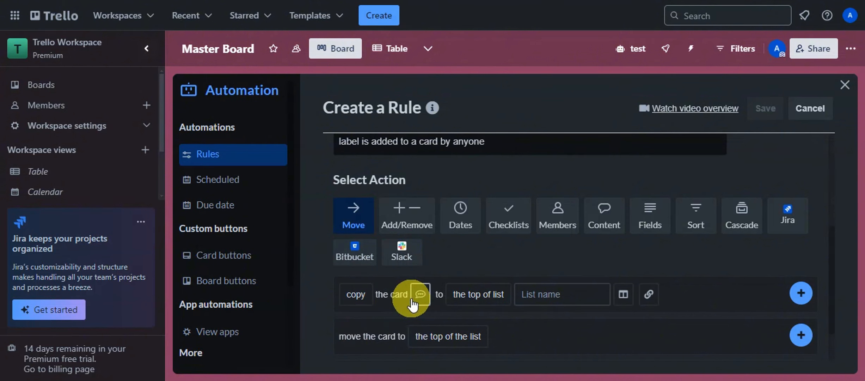
click(490, 294)
click(533, 295)
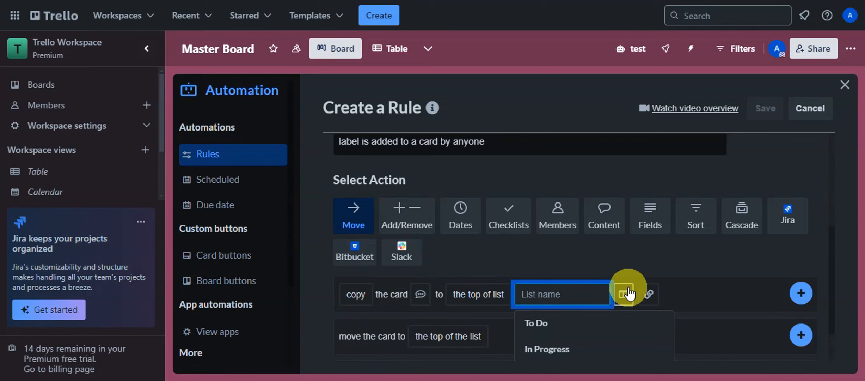
scroll(628, 293, down, 2)
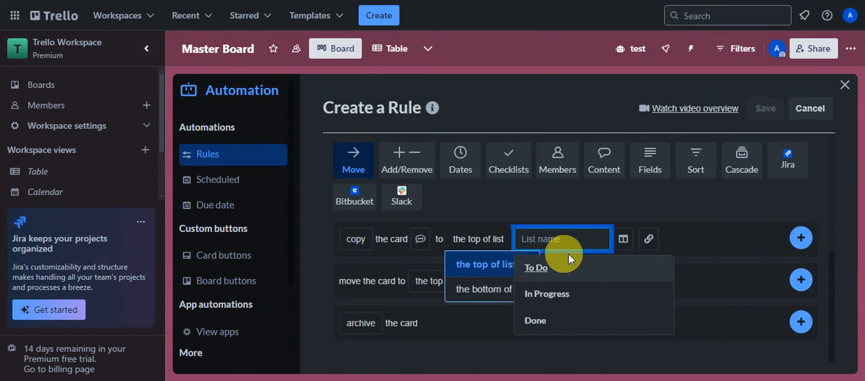
click(556, 270)
Specify Test Board as the destination board of the copy action
click(624, 239)
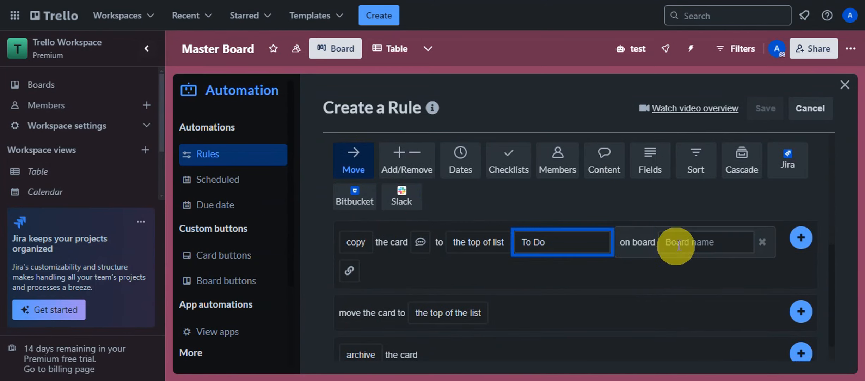
click(679, 243)
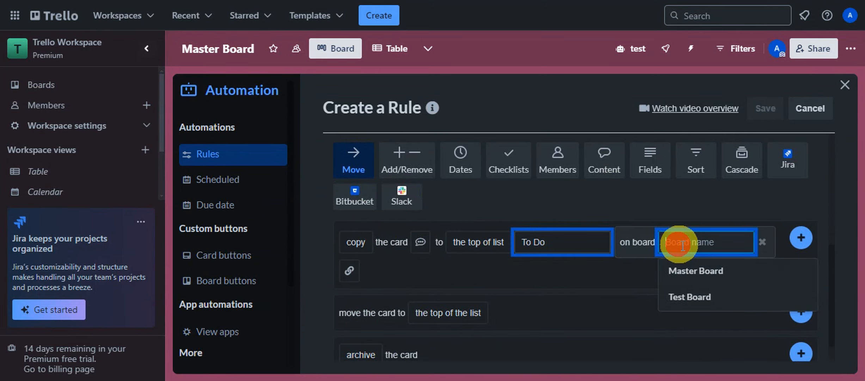
click(691, 297)
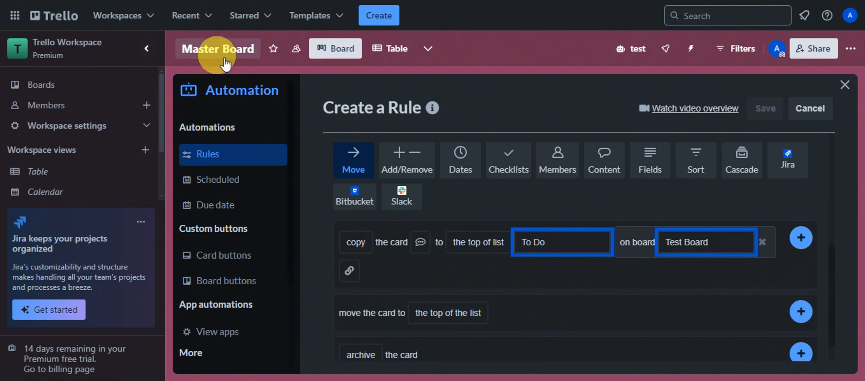
Review the rule's trigger and the copy action's operation and list-position options
click(357, 241)
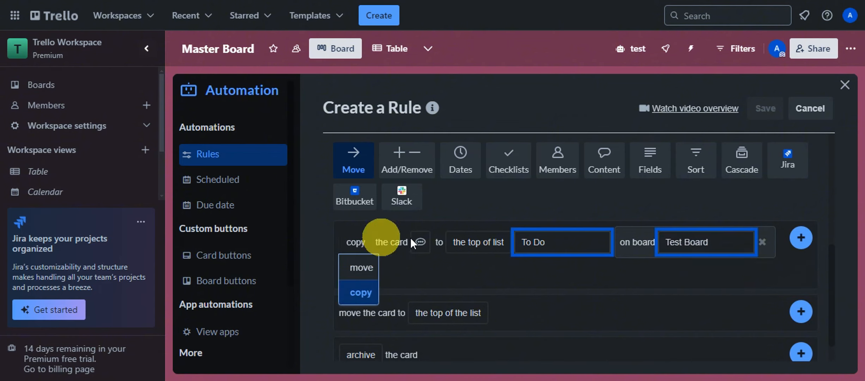
scroll(392, 223, up, 5)
scroll(357, 189, down, 3)
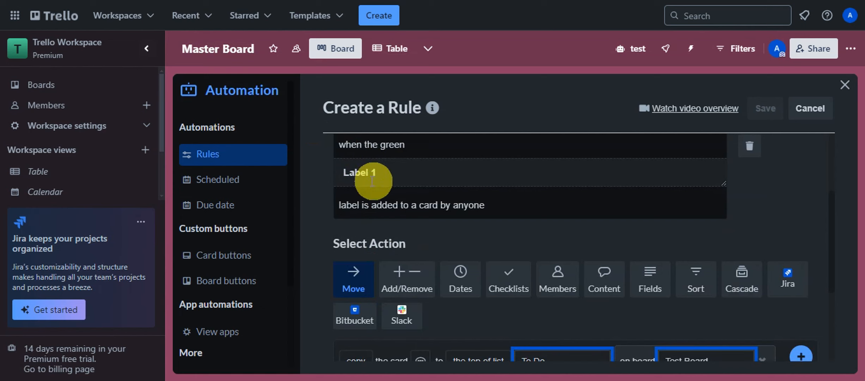
scroll(514, 200, down, 3)
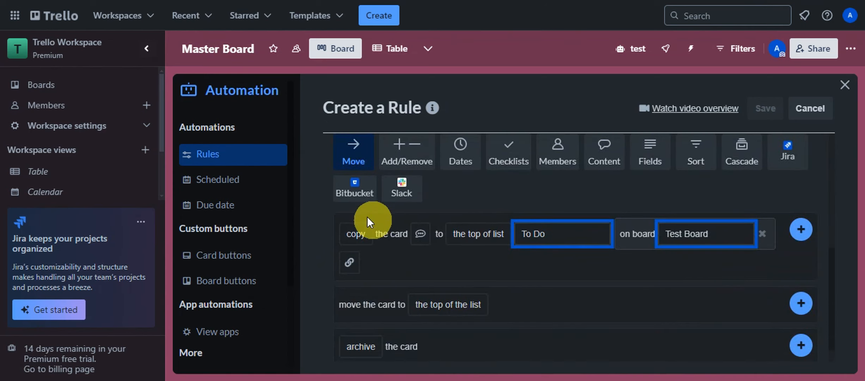
click(355, 234)
click(477, 243)
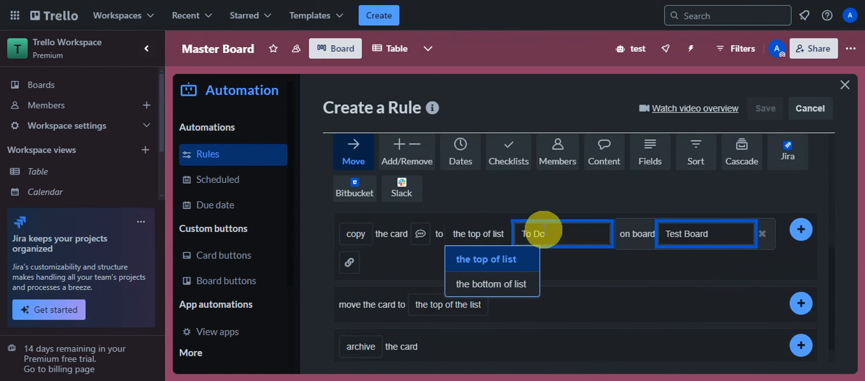
click(497, 231)
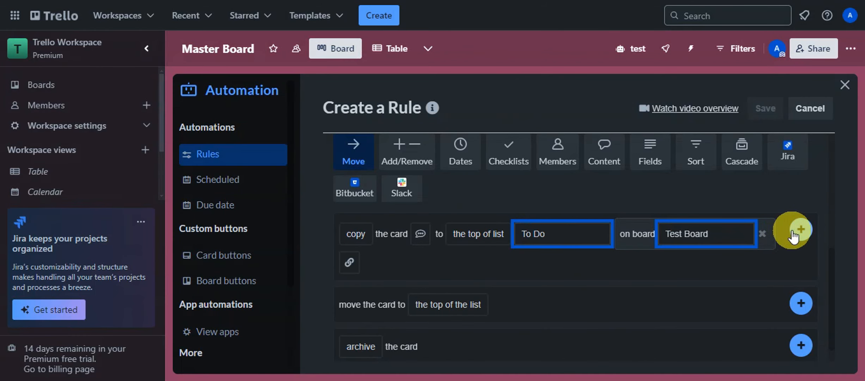
Add the copy action to the rule and review the rule's trigger and action
click(797, 236)
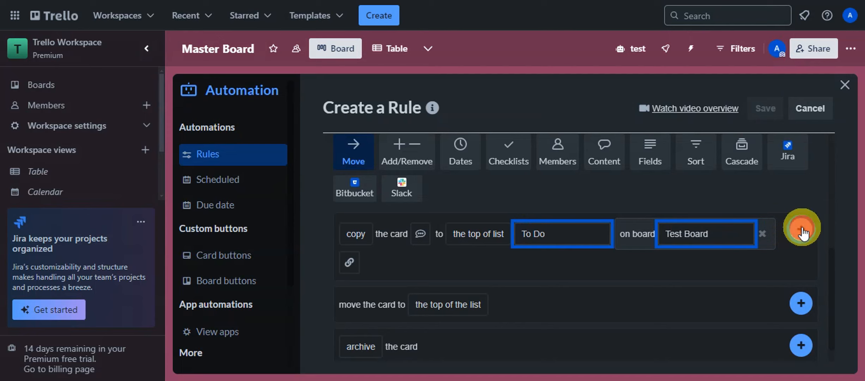
scroll(619, 176, up, 5)
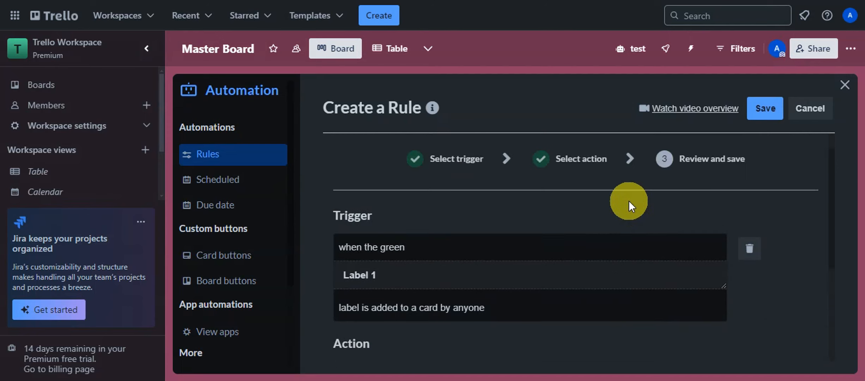
scroll(628, 200, up, 2)
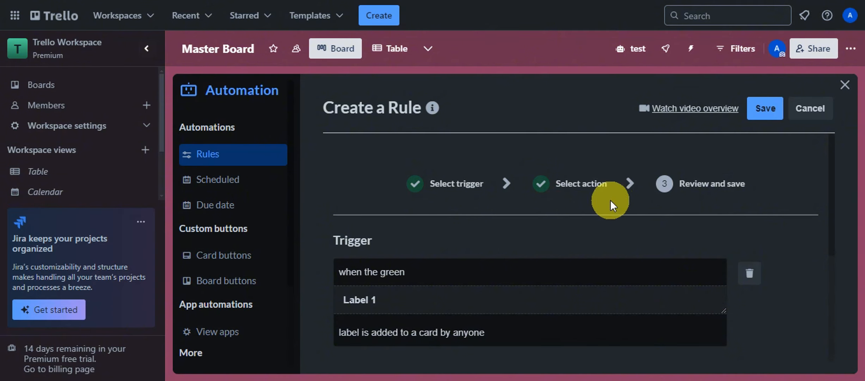
scroll(723, 200, down, 5)
scroll(405, 213, up, 4)
scroll(399, 187, down, 4)
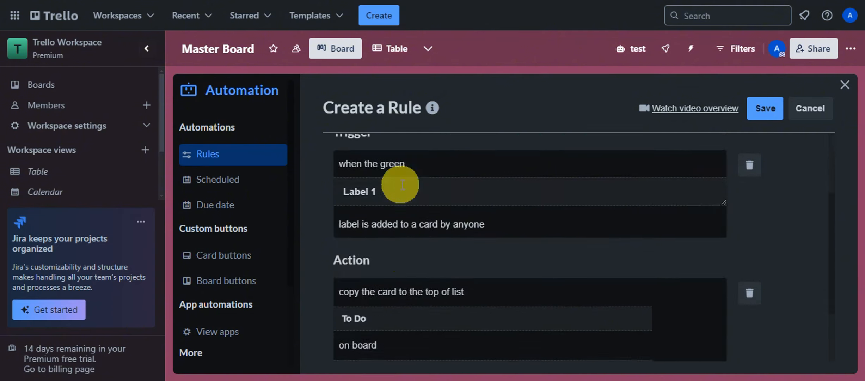
Try the without comments option on the copy action and remove it again
click(488, 238)
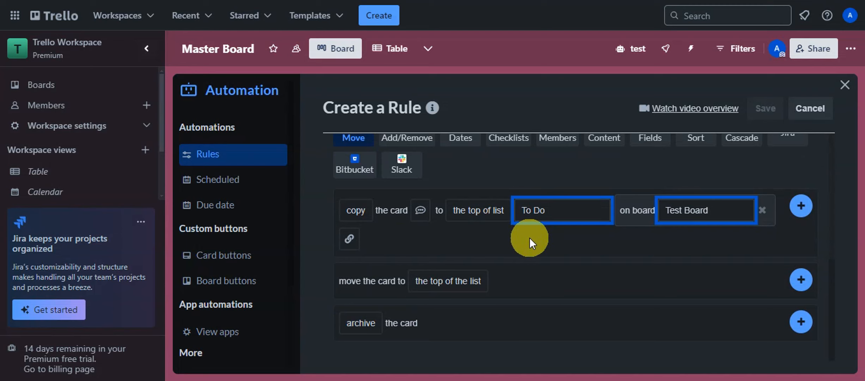
click(420, 211)
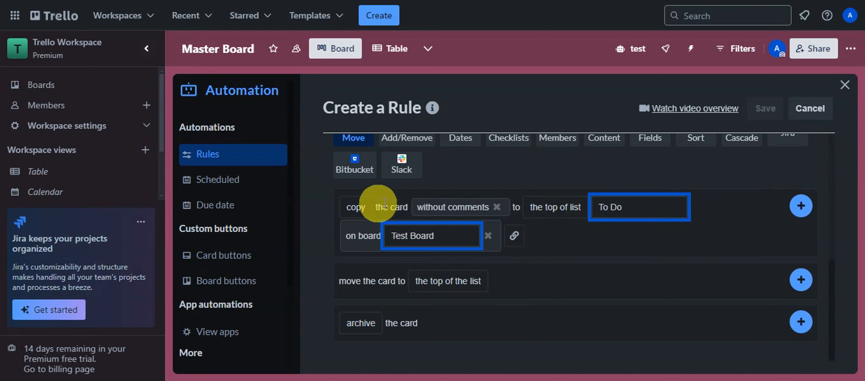
click(497, 206)
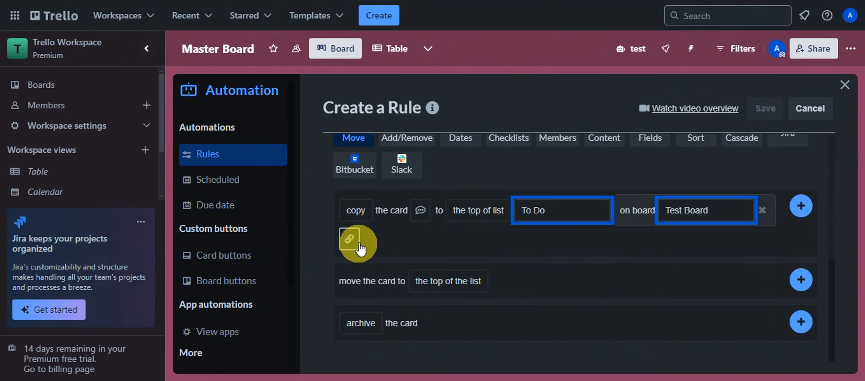
Include linking the cards together in the copy action, add the action to the rule, and save the rule
click(349, 240)
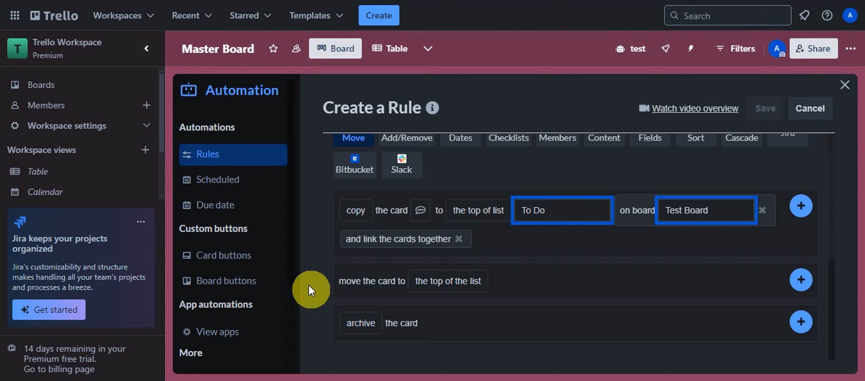
click(419, 269)
click(636, 241)
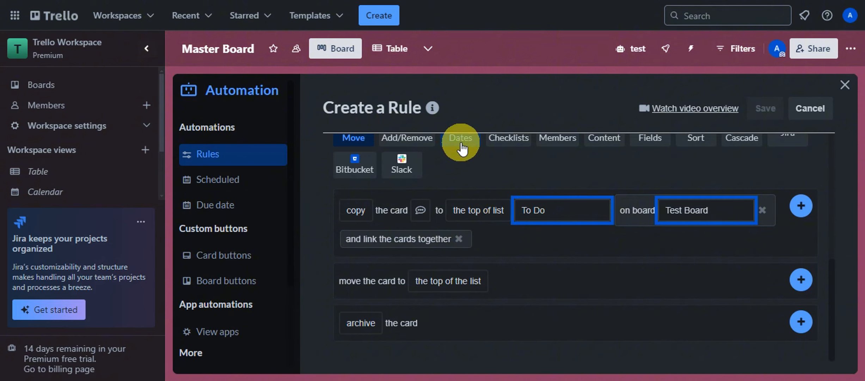
click(807, 208)
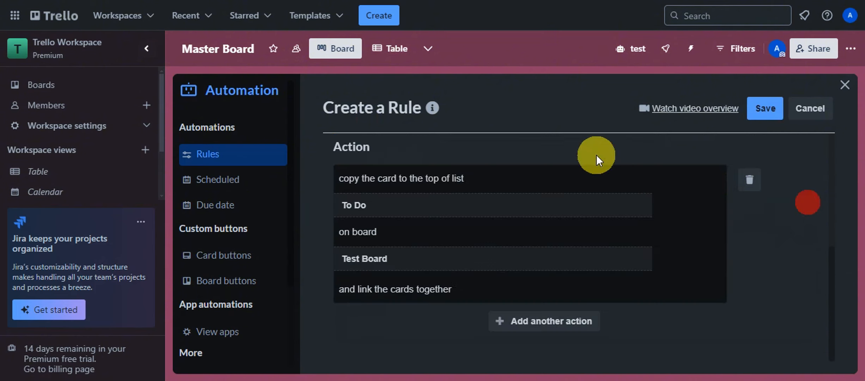
scroll(653, 154, down, 5)
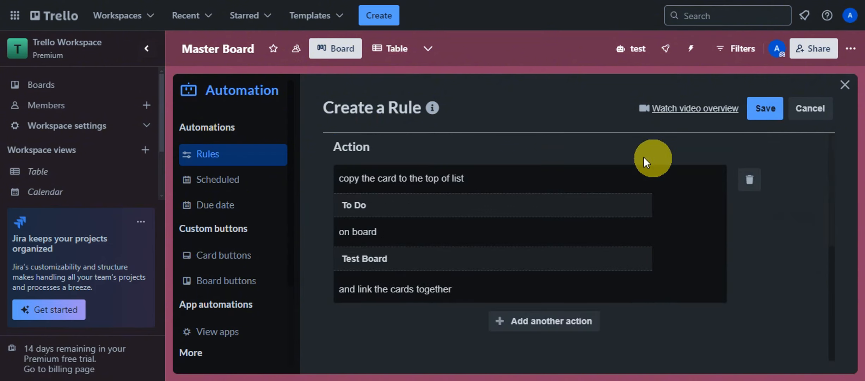
click(760, 112)
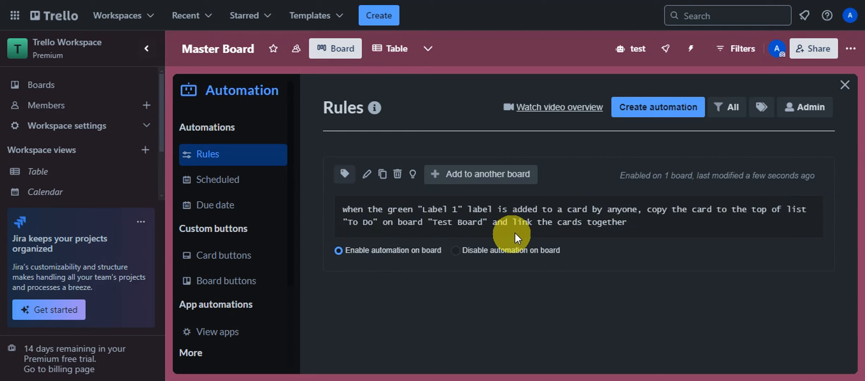
click(839, 94)
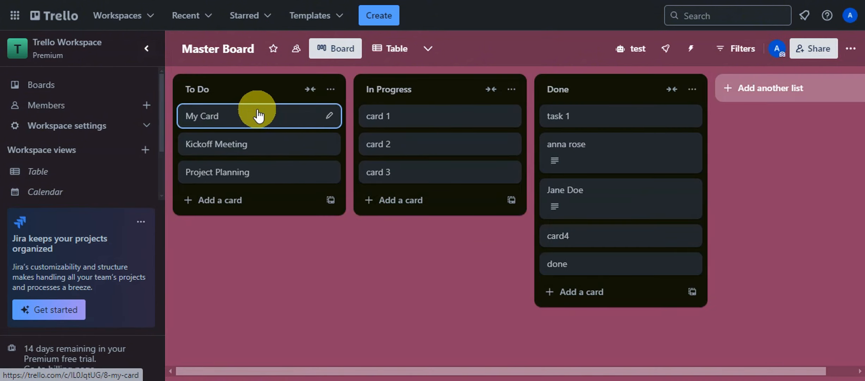
Apply the green Label 1 label to My Card in Master Board's To Do list and close the card
click(238, 116)
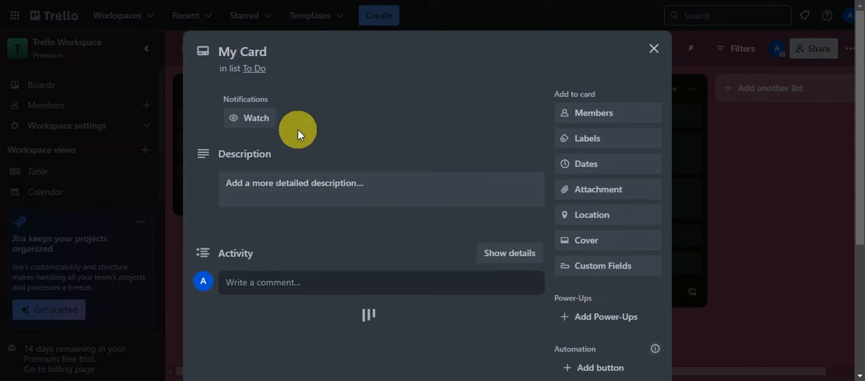
click(589, 136)
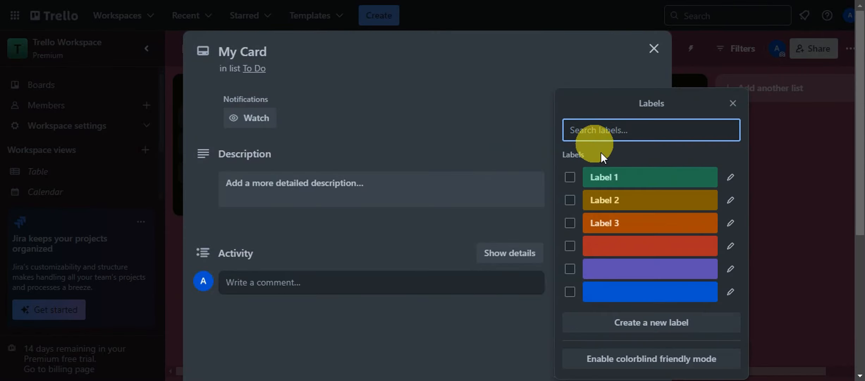
click(631, 176)
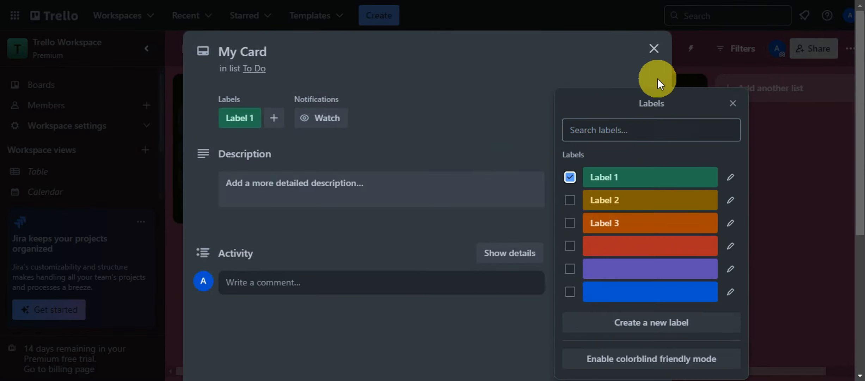
click(399, 171)
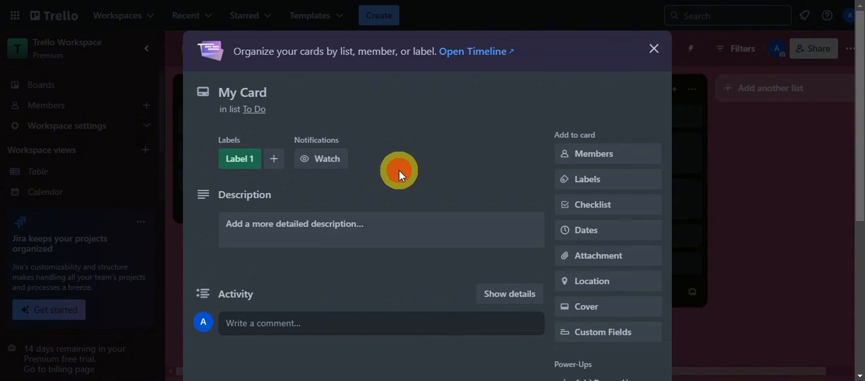
scroll(483, 190, down, 2)
scroll(483, 190, up, 2)
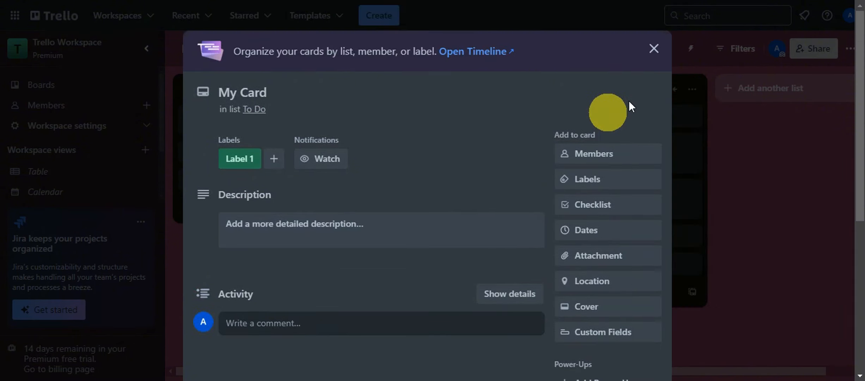
click(647, 48)
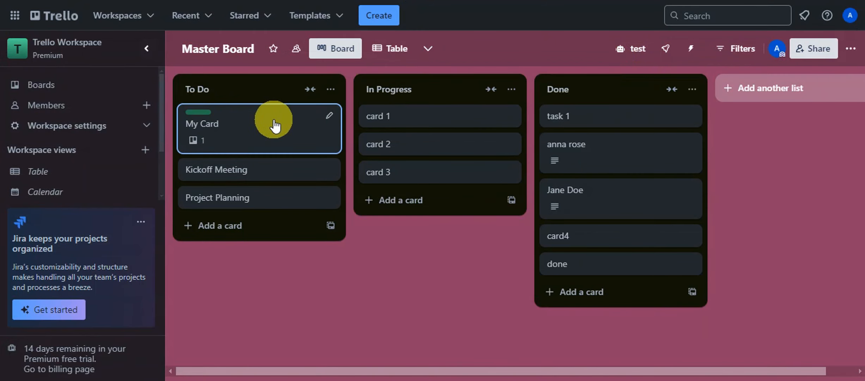
Check My Card's linked copy on Test Board through the card's Trello attachment
click(265, 131)
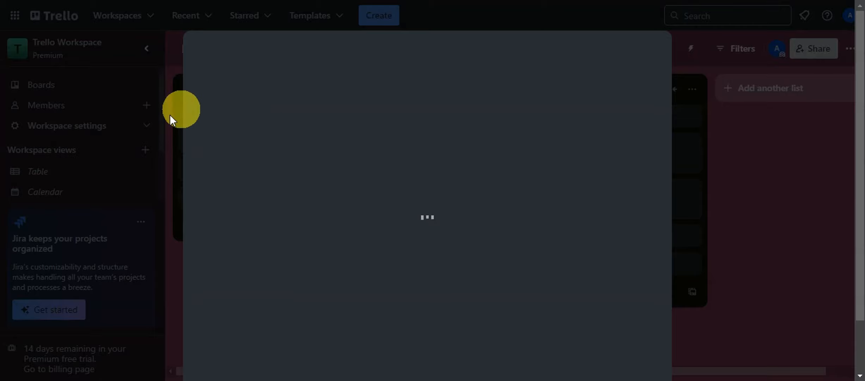
scroll(294, 257, down, 3)
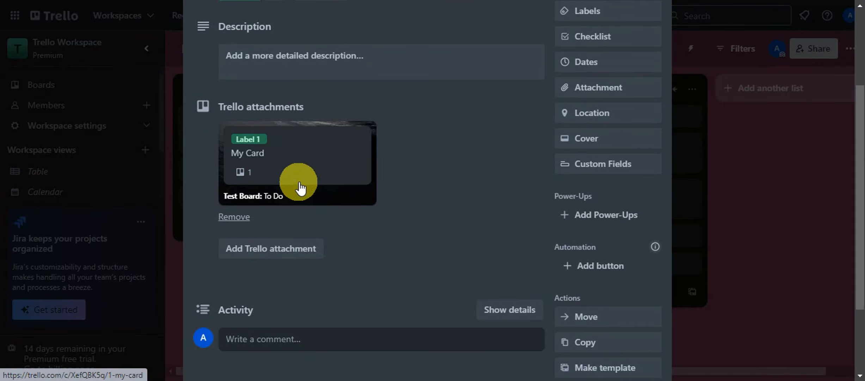
click(307, 175)
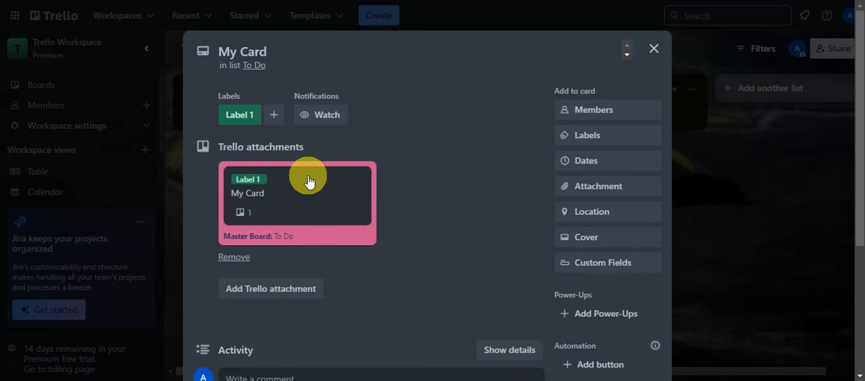
click(652, 49)
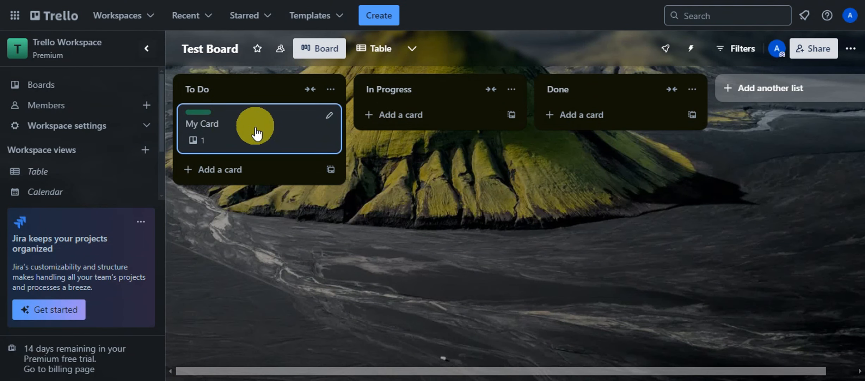
click(241, 136)
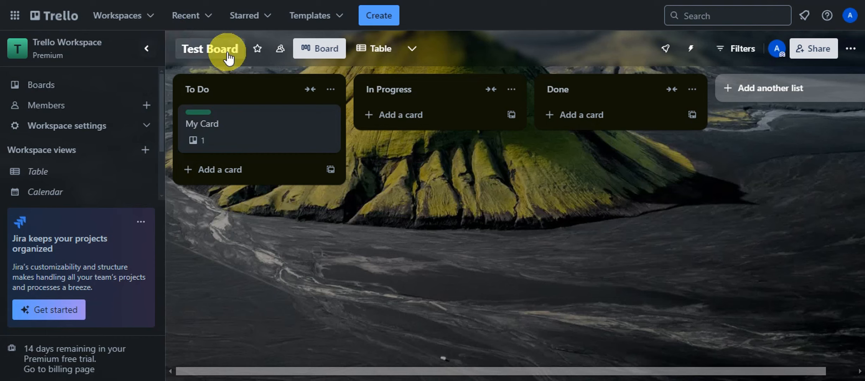
Return to Master Board and add a card named TEST CARD to its To Do list
click(82, 86)
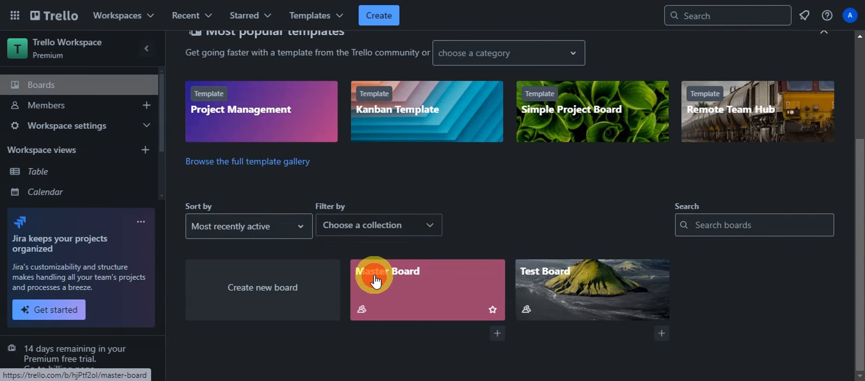
click(373, 274)
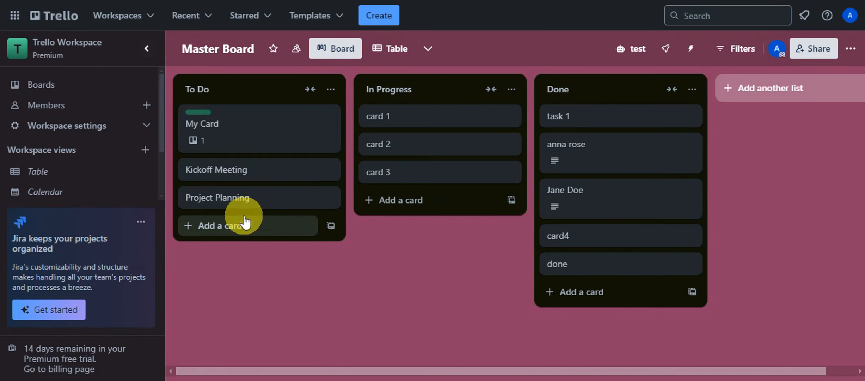
click(244, 222)
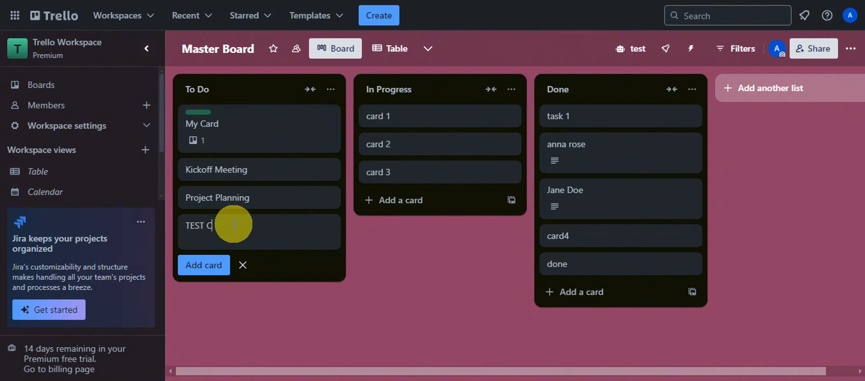
key(Return)
Apply the green Label 1 label to TEST CARD, leaving its description empty
click(234, 222)
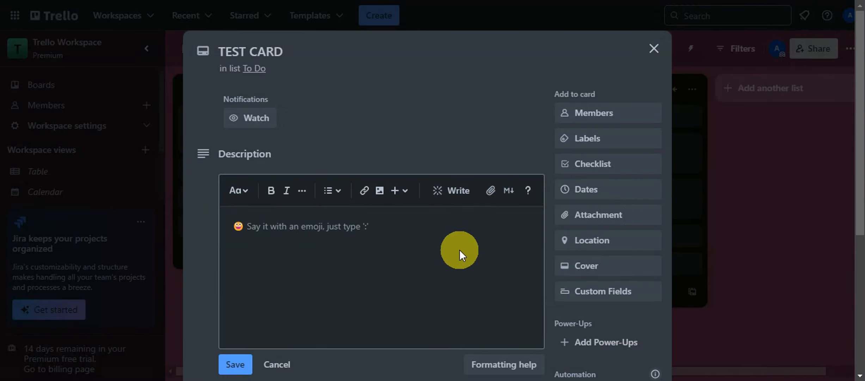
click(568, 138)
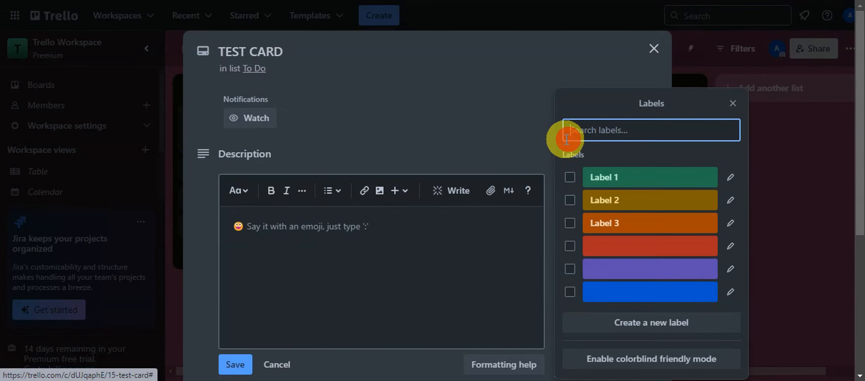
click(632, 179)
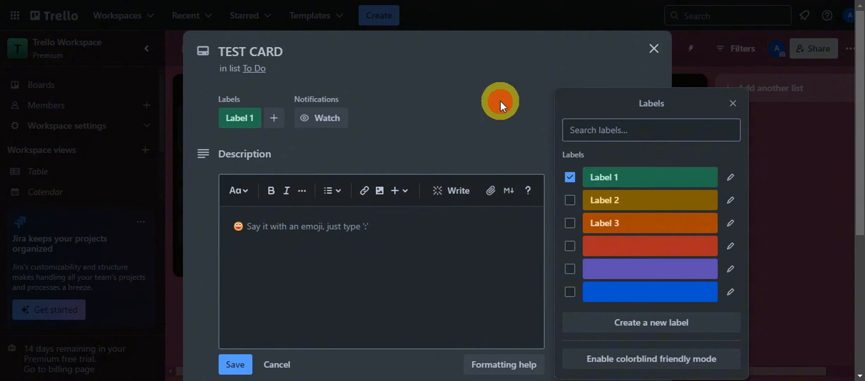
click(501, 102)
click(231, 363)
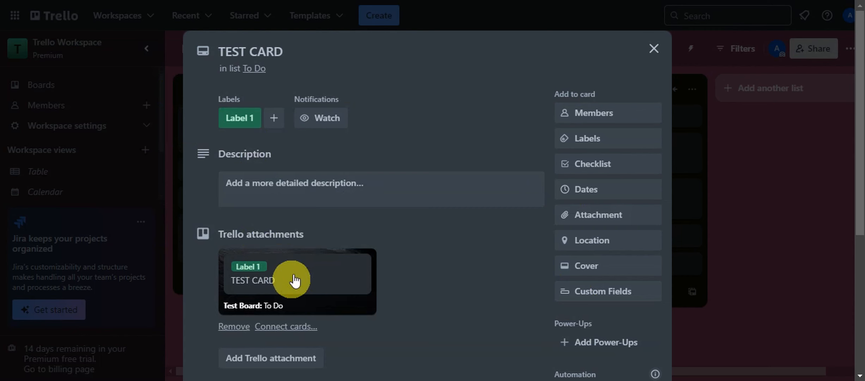
Check TEST CARD's linked copy on Test Board and return to Master Board through the linked card
click(289, 280)
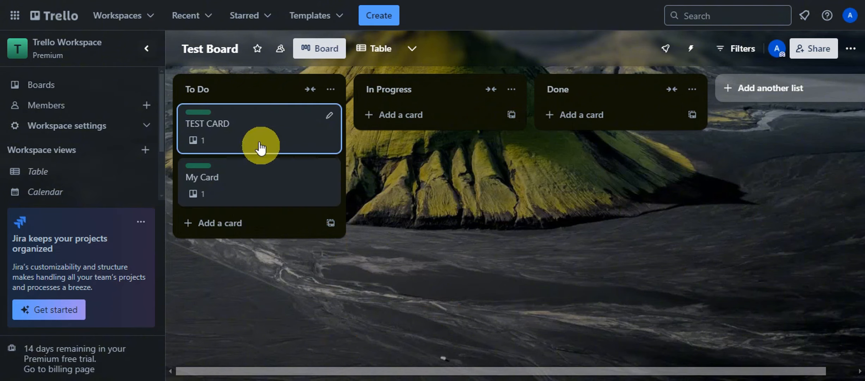
click(287, 122)
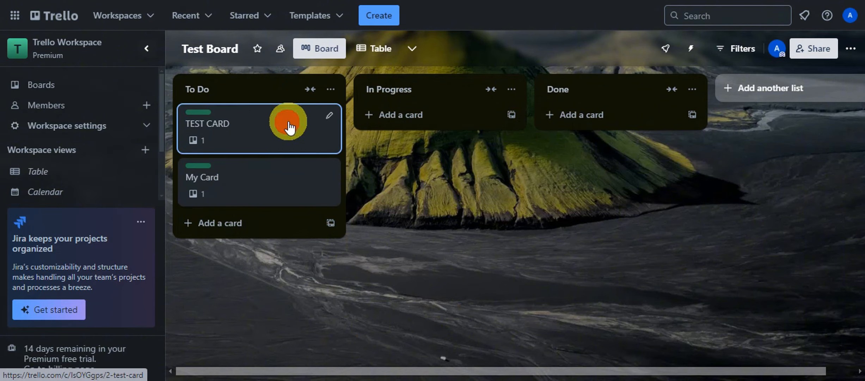
scroll(373, 145, down, 5)
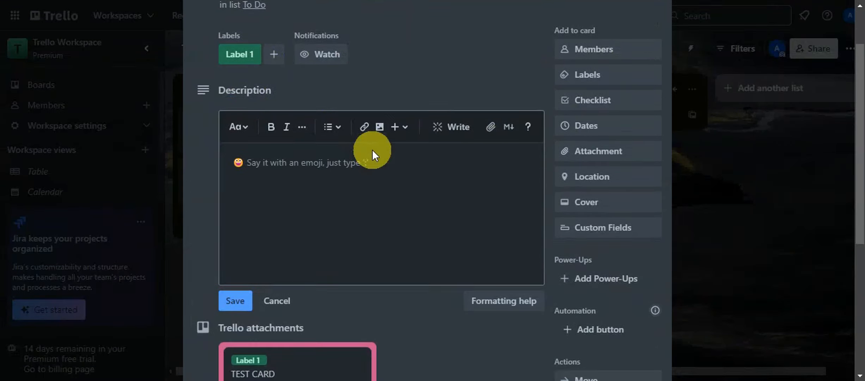
click(338, 263)
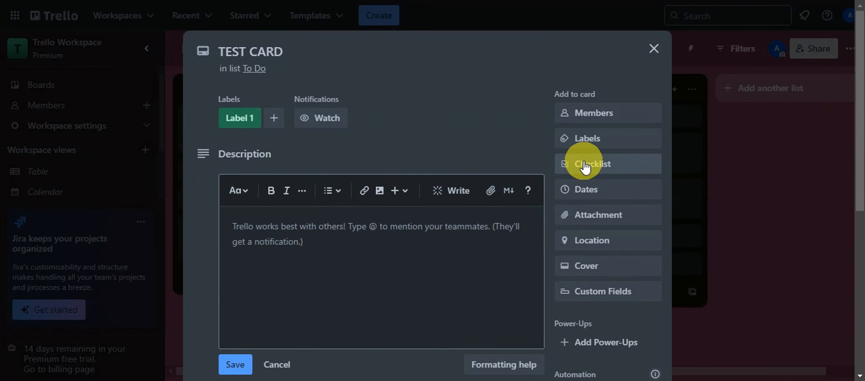
click(654, 49)
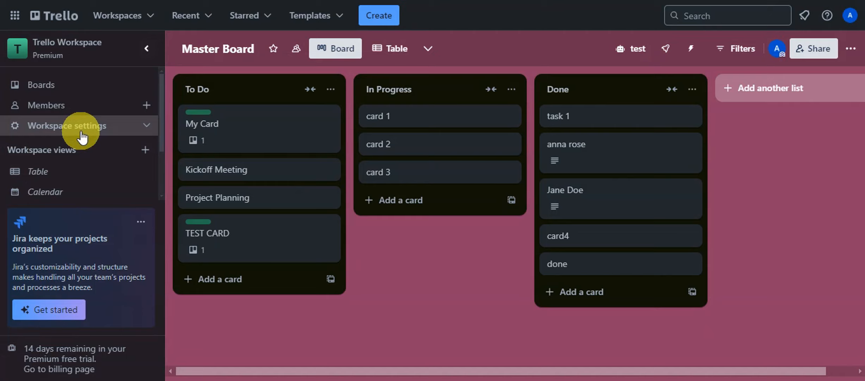
Add a checklist titled Checklist 1 to the Project Planning card in Master Board's To Do list
click(259, 206)
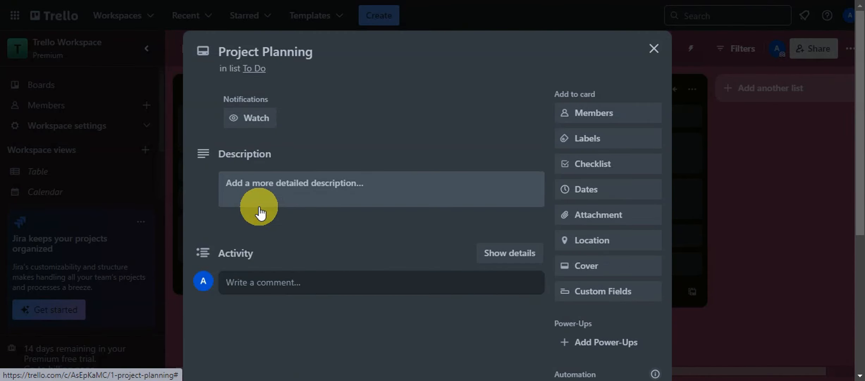
click(610, 165)
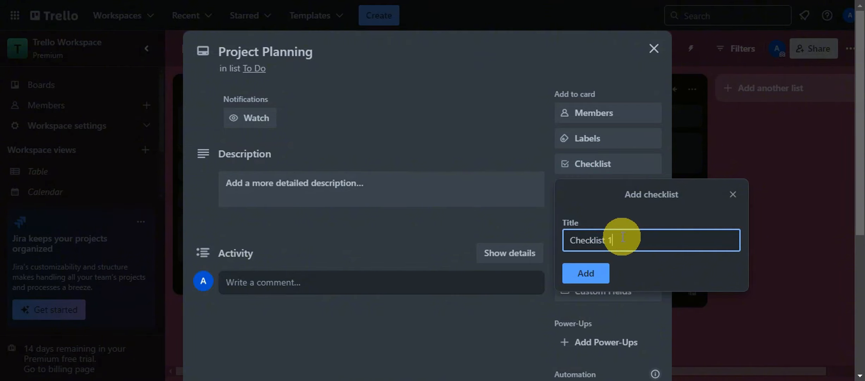
click(595, 278)
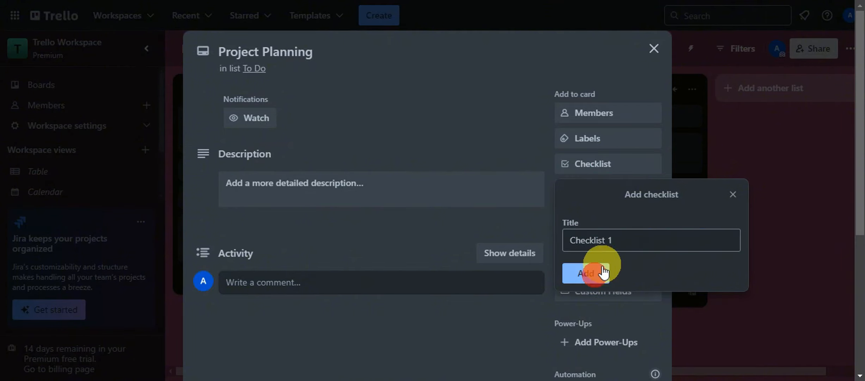
text(Checklist 1)
scroll(324, 255, down, 3)
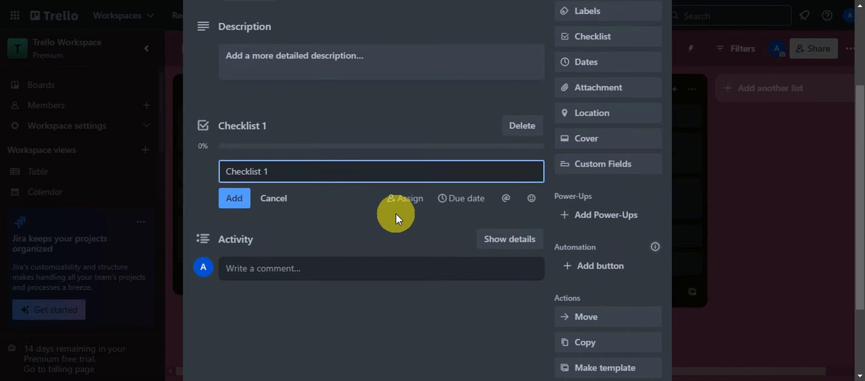
key(BackSpace)
key(BackSpace)
key(BackSpace)
key(BackSpace)
key(BackSpace)
key(BackSpace)
key(BackSpace)
key(BackSpace)
Add the items 1, 2 and 3 to Checklist 1 on the Project Planning card
text(1)
click(233, 211)
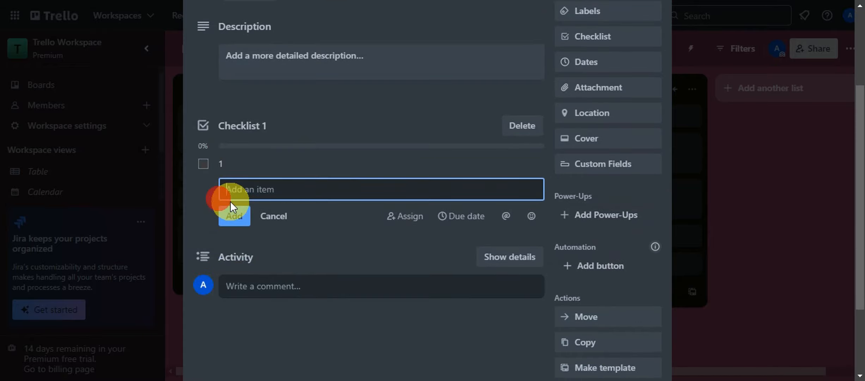
text(2)
click(235, 216)
text(3)
click(234, 239)
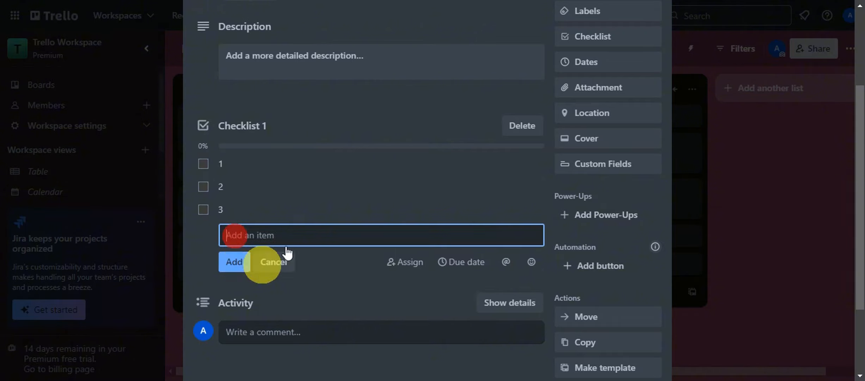
Apply the green Label 1 label to the Project Planning card that contains Checklist 1
click(310, 277)
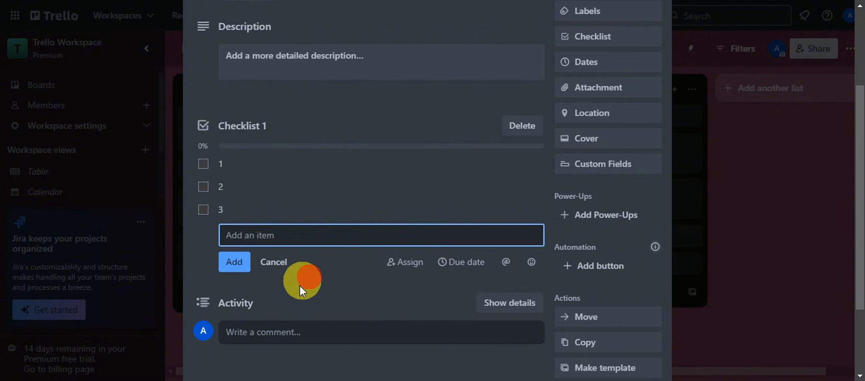
click(238, 263)
scroll(424, 170, up, 3)
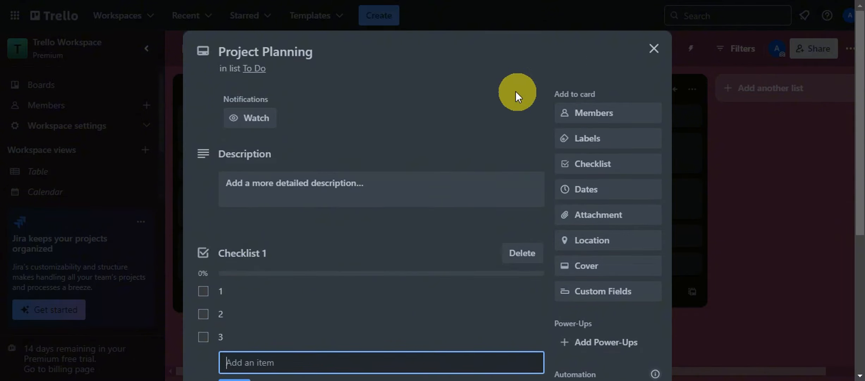
scroll(395, 134, down, 5)
scroll(400, 264, up, 3)
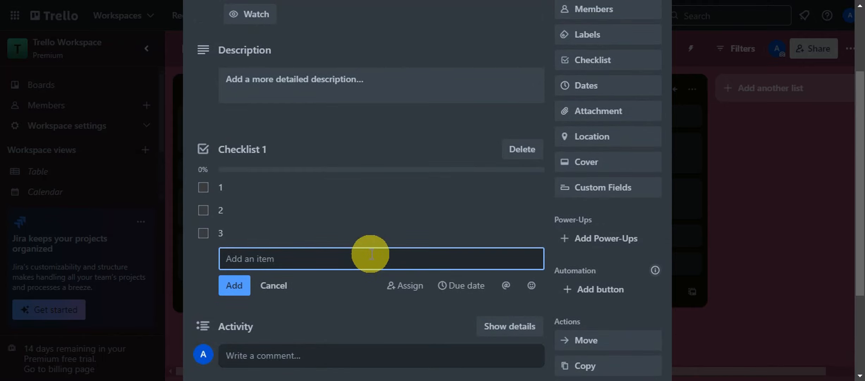
scroll(367, 251, up, 3)
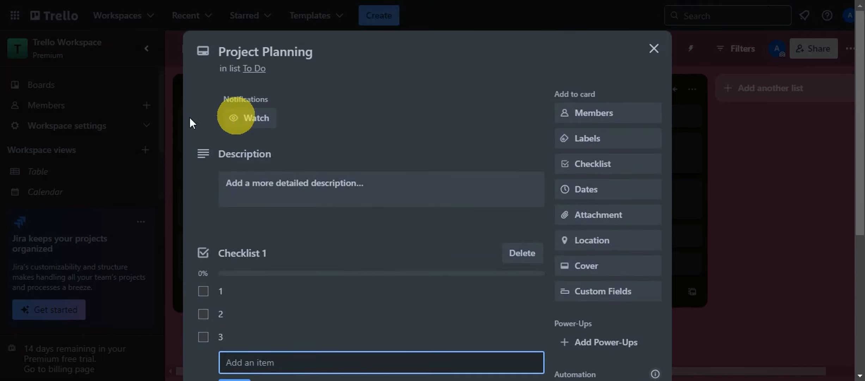
click(614, 138)
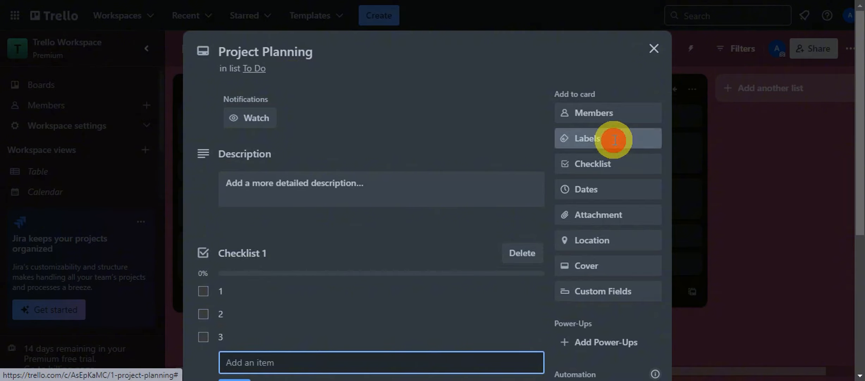
click(628, 183)
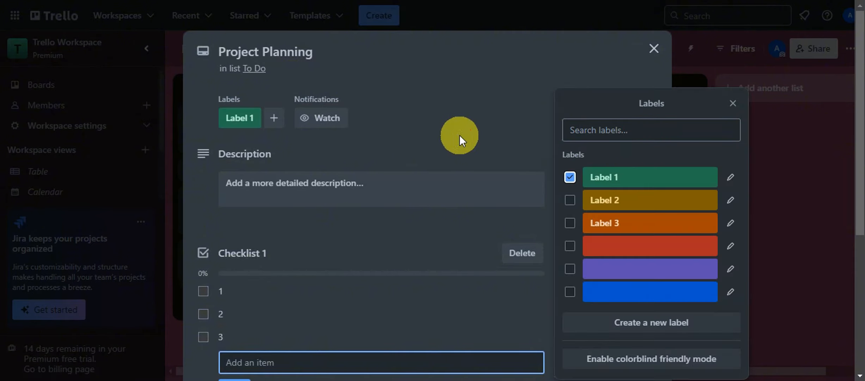
click(460, 135)
Open the Test Board copy of Project Planning through the linked card in its Trello attachments
scroll(472, 125, down, 1)
scroll(486, 117, down, 3)
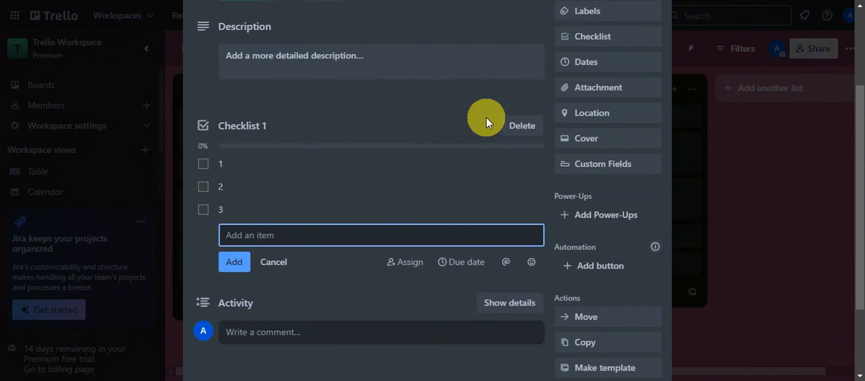
scroll(486, 117, up, 3)
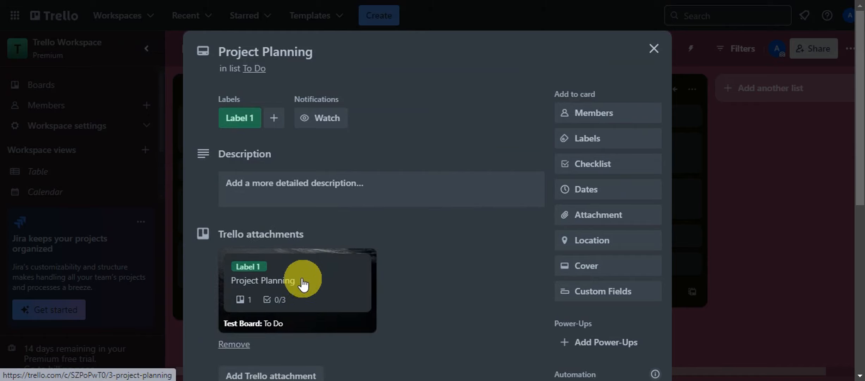
click(307, 295)
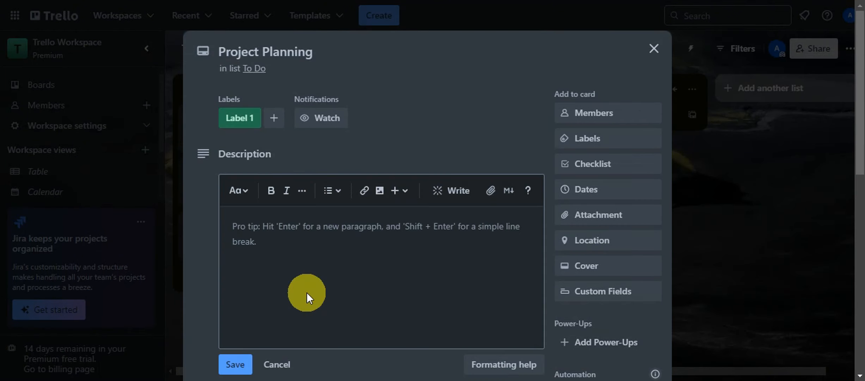
Complete items 1, 2 and 3 of Checklist 1 on Master Board's Project Planning card and compare them with the linked copy
scroll(307, 292, down, 10)
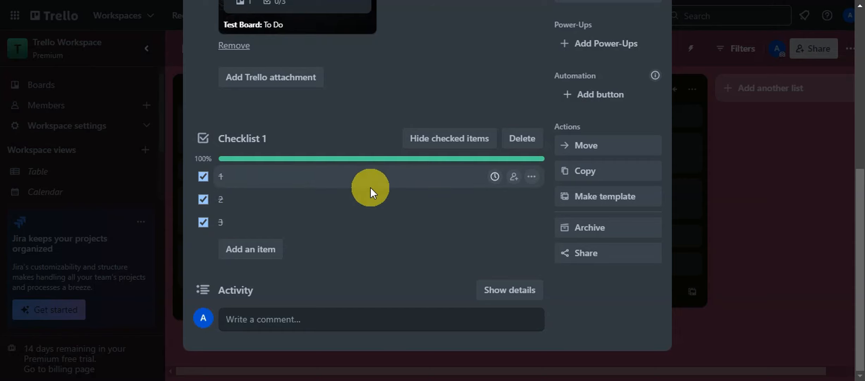
scroll(371, 188, up, 8)
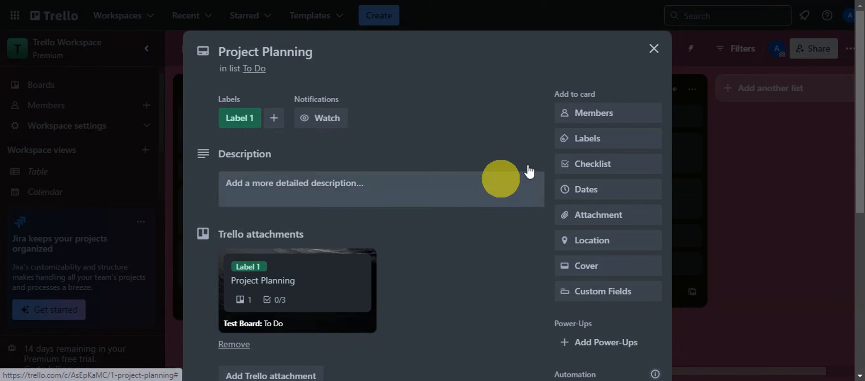
scroll(457, 180, down, 5)
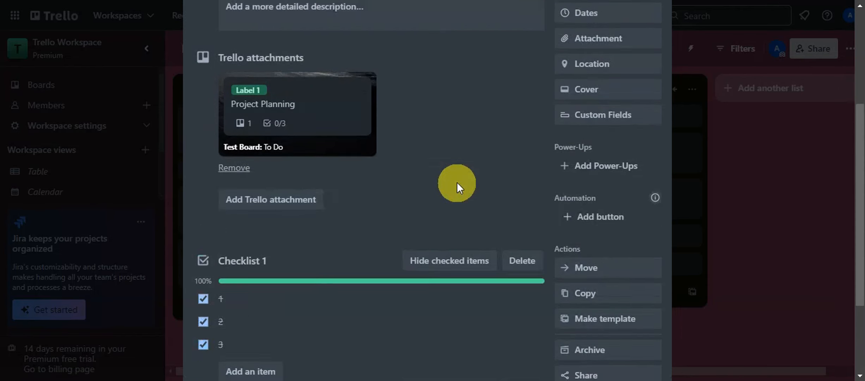
scroll(457, 182, up, 5)
click(653, 49)
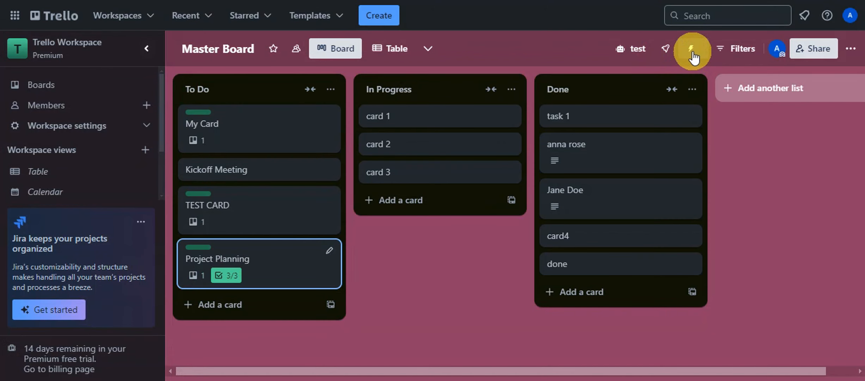
Start a new custom card button in Master Board's automation and title it COMPLETED
click(692, 53)
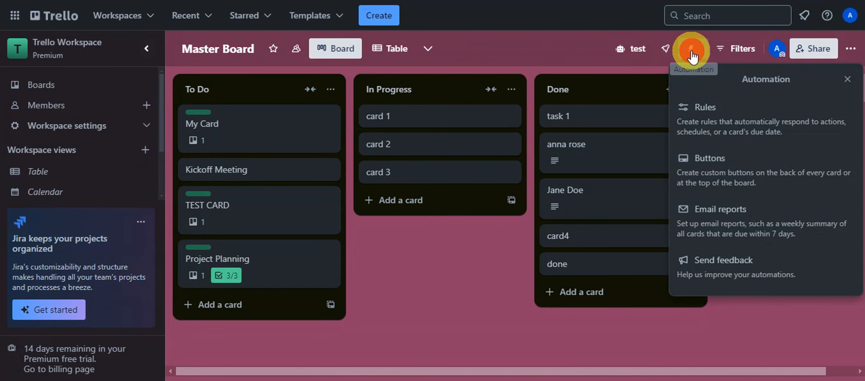
click(711, 162)
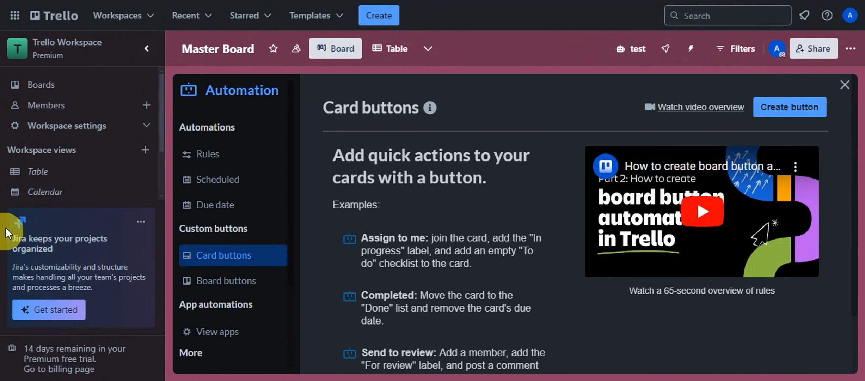
click(226, 263)
scroll(353, 210, down, 2)
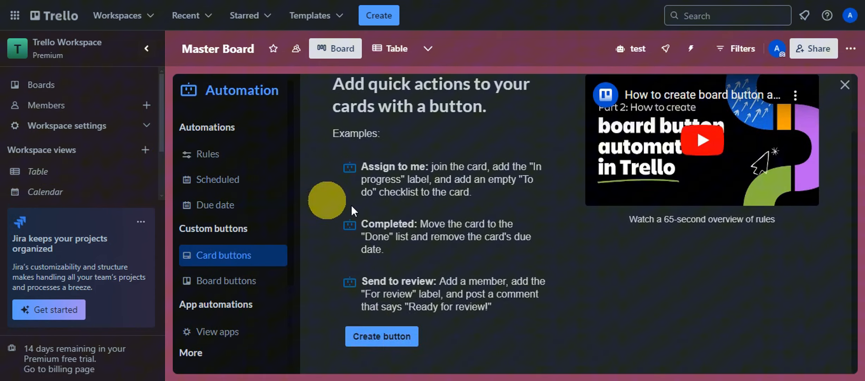
click(370, 341)
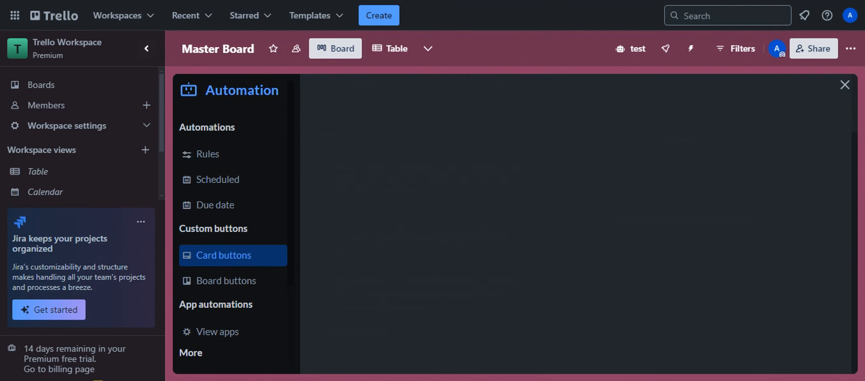
click(434, 173)
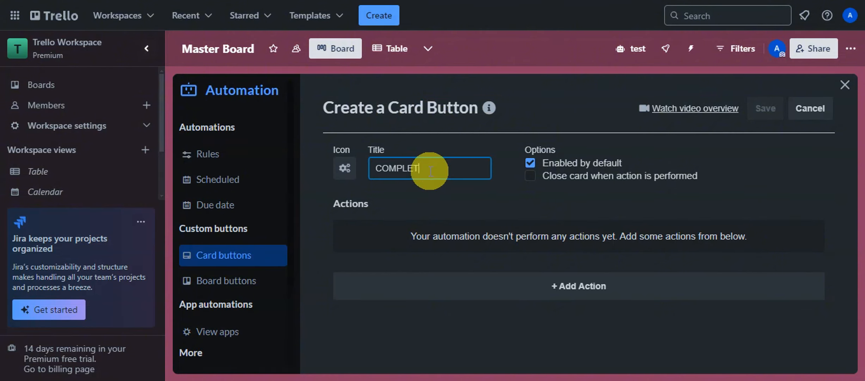
Add an action to the COMPLETED button that moves the card to the top of list Done
click(488, 283)
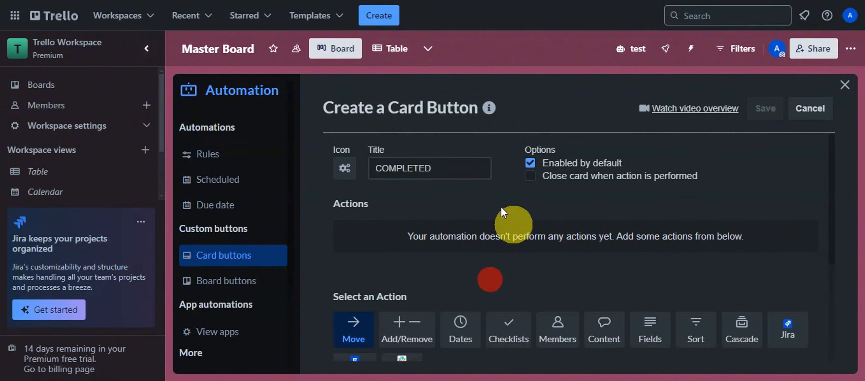
scroll(513, 201, down, 1)
click(432, 249)
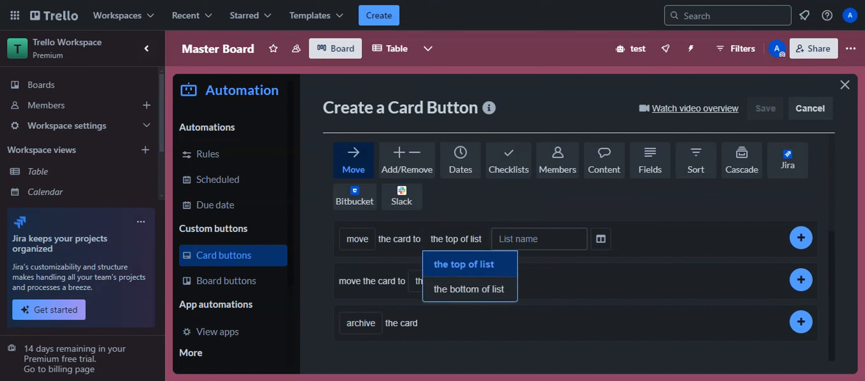
click(437, 261)
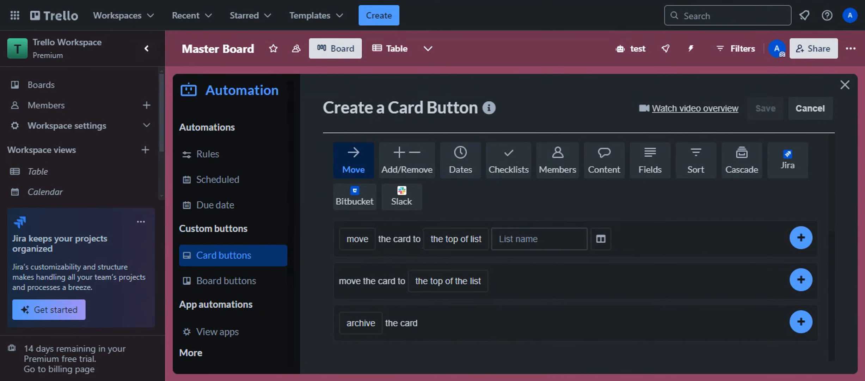
click(529, 239)
click(511, 318)
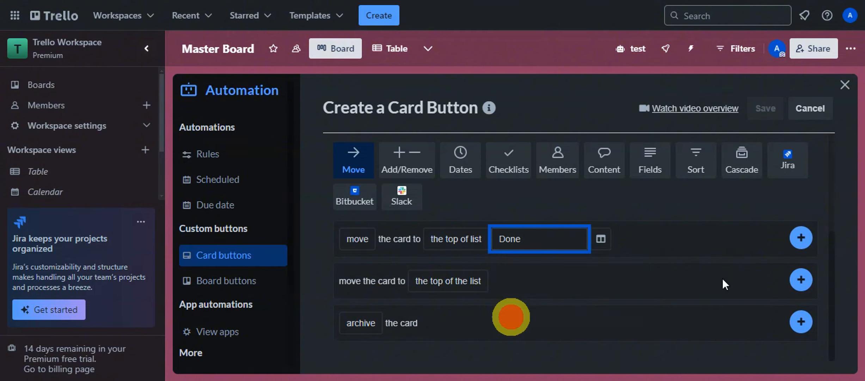
click(804, 239)
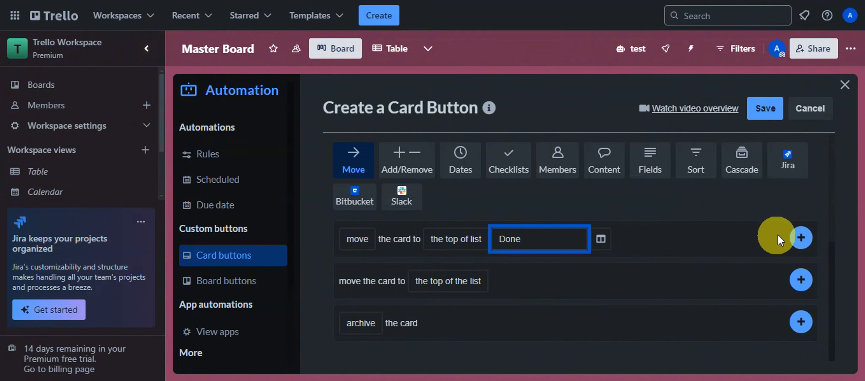
click(801, 237)
scroll(573, 173, up, 4)
scroll(574, 174, down, 2)
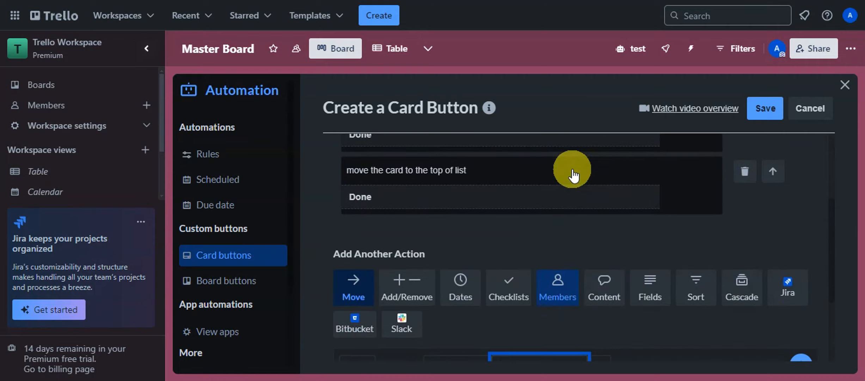
scroll(738, 226, up, 2)
click(745, 306)
Add a dates action to the COMPLETED button that marks the due date as complete
scroll(599, 275, down, 3)
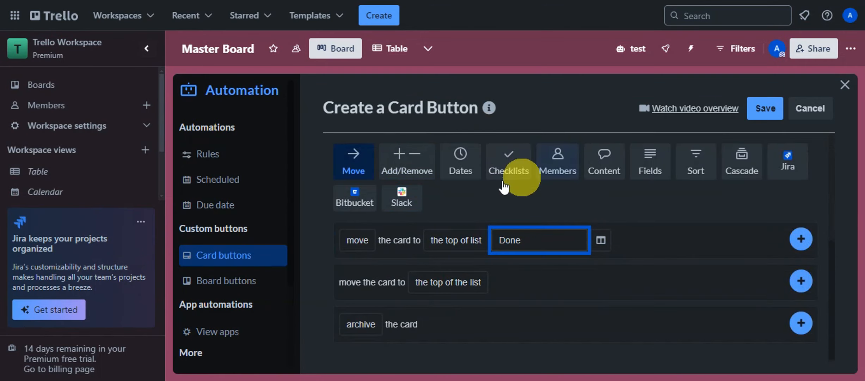
click(455, 172)
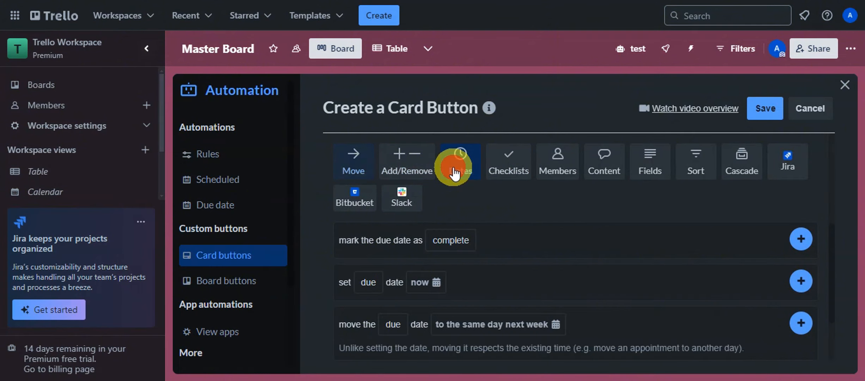
click(431, 240)
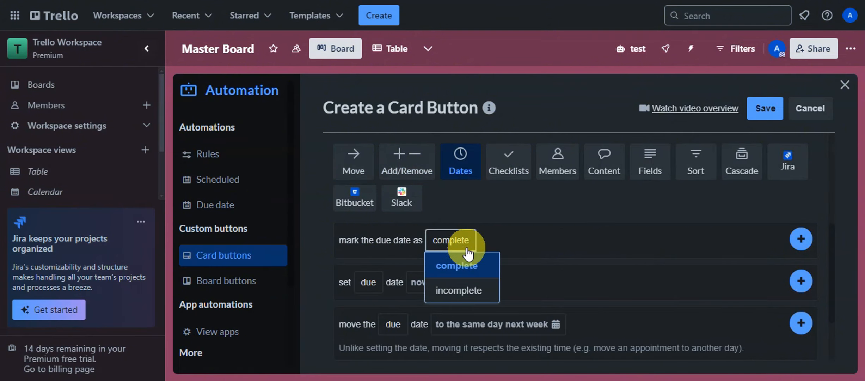
click(466, 260)
click(426, 242)
click(801, 240)
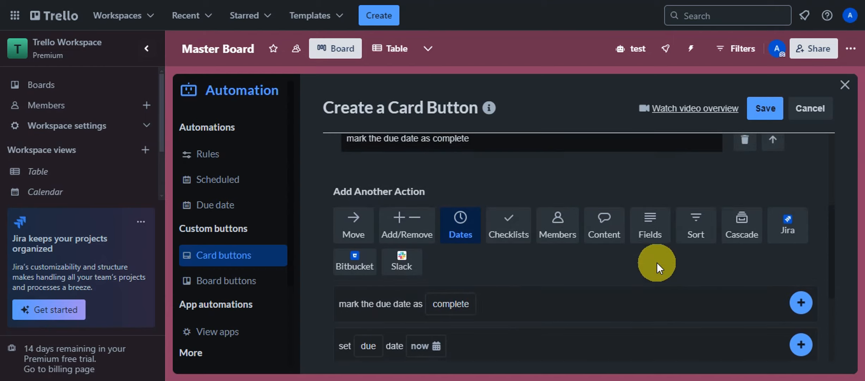
Add the cascade action "for each card linked in the attachments" to the COMPLETED button
scroll(497, 226, down, 2)
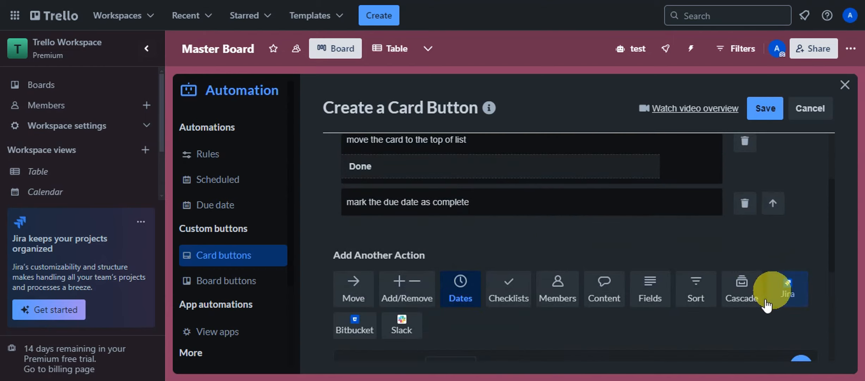
click(739, 292)
scroll(711, 260, down, 8)
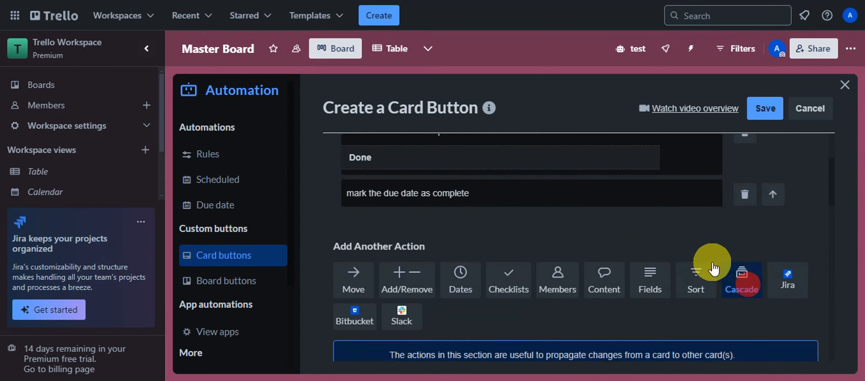
scroll(712, 260, down, 2)
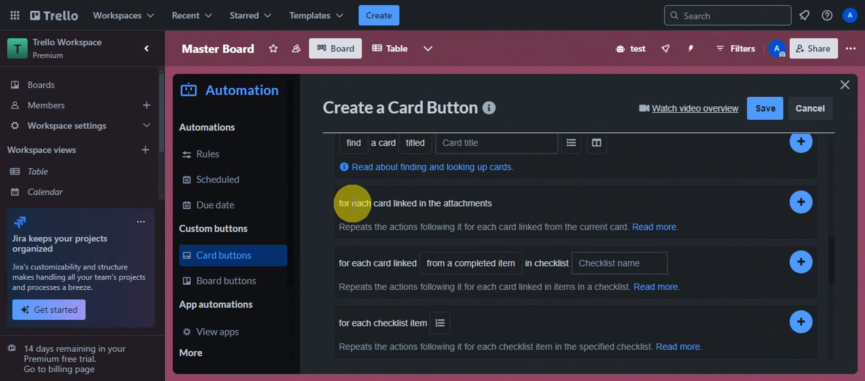
click(797, 201)
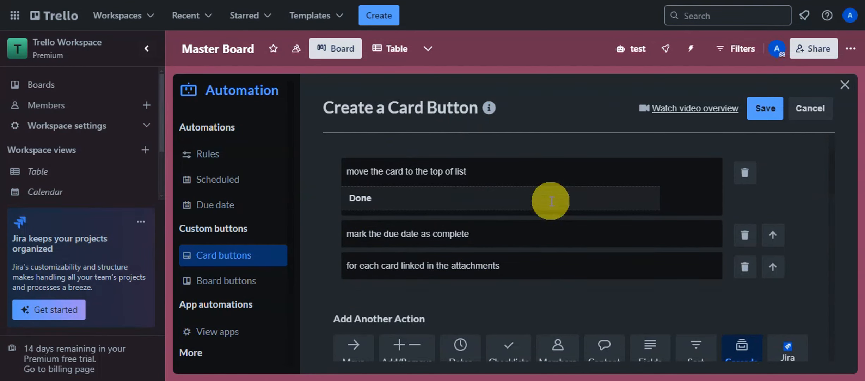
For the linked cards, add actions marking the due date as complete and moving the card to the top of list Done
scroll(550, 201, down, 5)
click(462, 165)
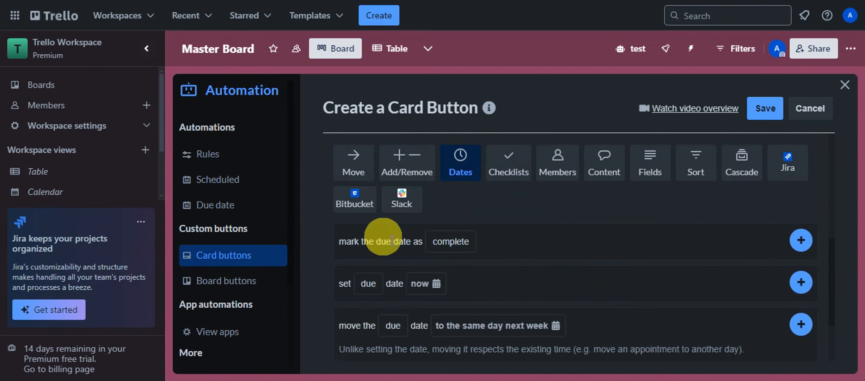
click(354, 160)
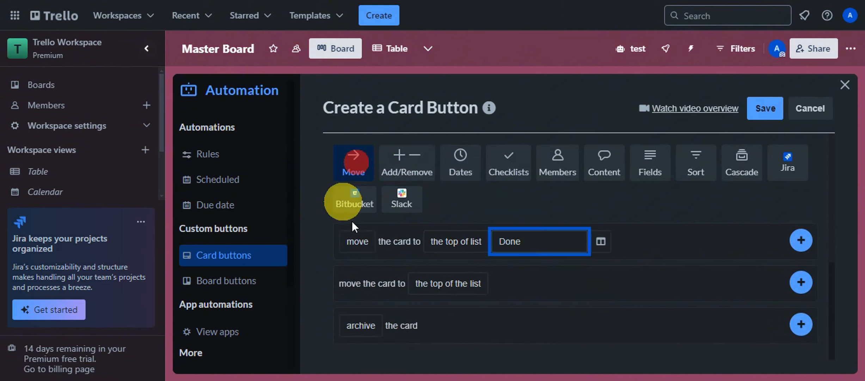
click(801, 243)
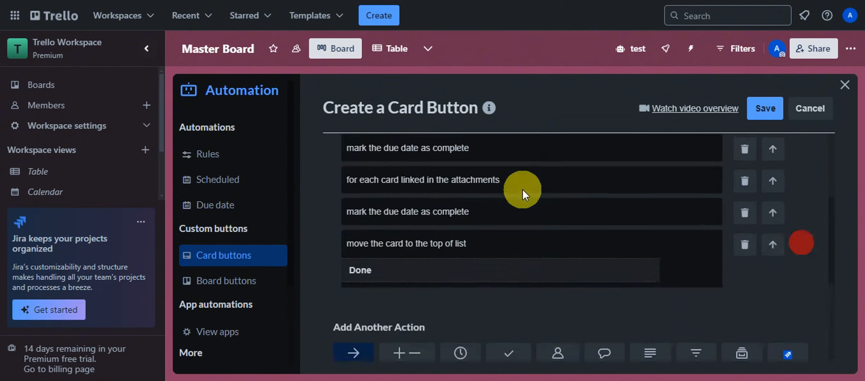
Review the COMPLETED card button's list of actions and save the button
scroll(439, 203, up, 2)
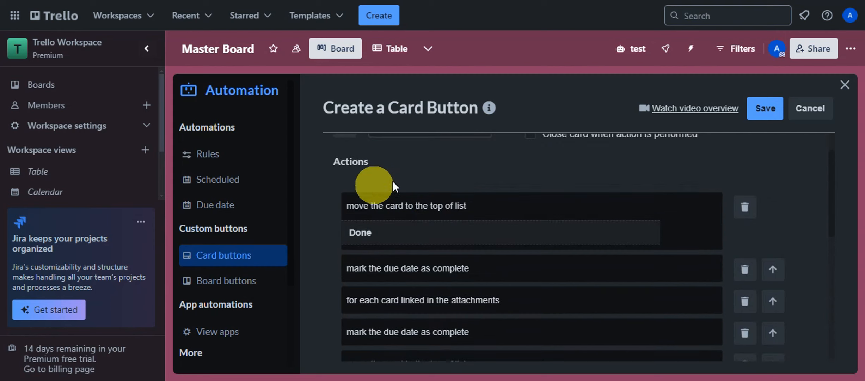
click(833, 169)
drag(833, 168, 828, 179)
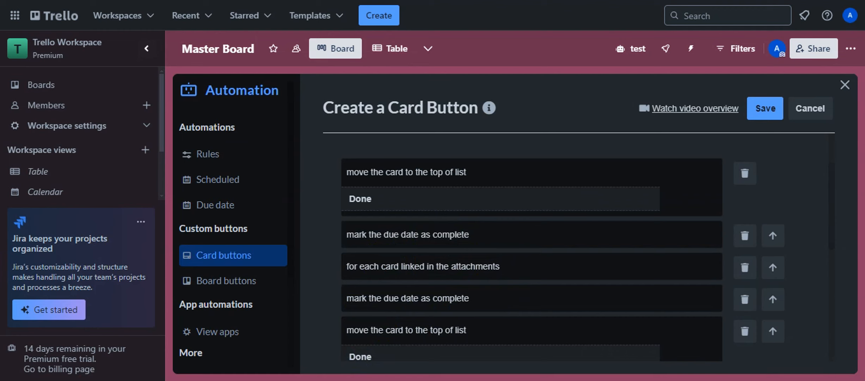
click(776, 107)
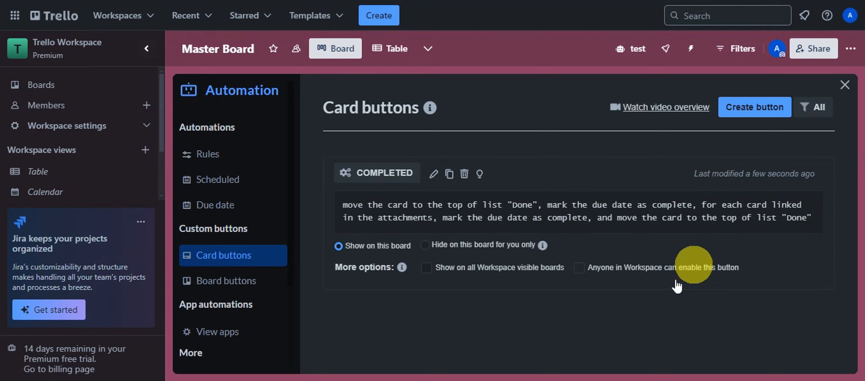
Allow anyone in the Workspace to enable the COMPLETED button, and leave the automation settings
click(578, 268)
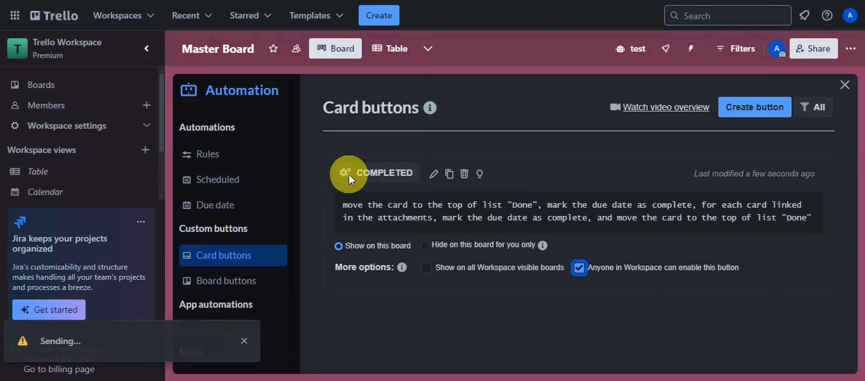
click(760, 111)
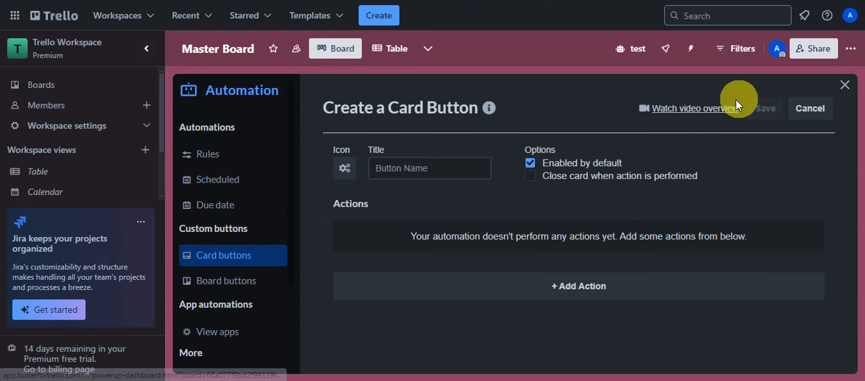
click(809, 106)
click(845, 85)
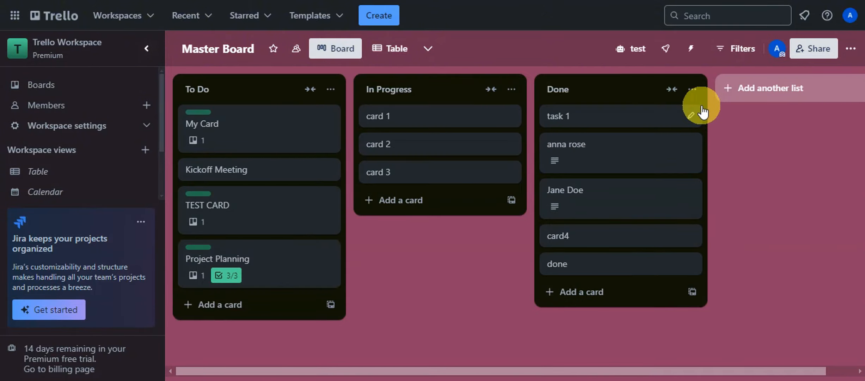
Run the COMPLETED button on the Project Planning card in To Do and check its linked copy on Test Board
click(278, 255)
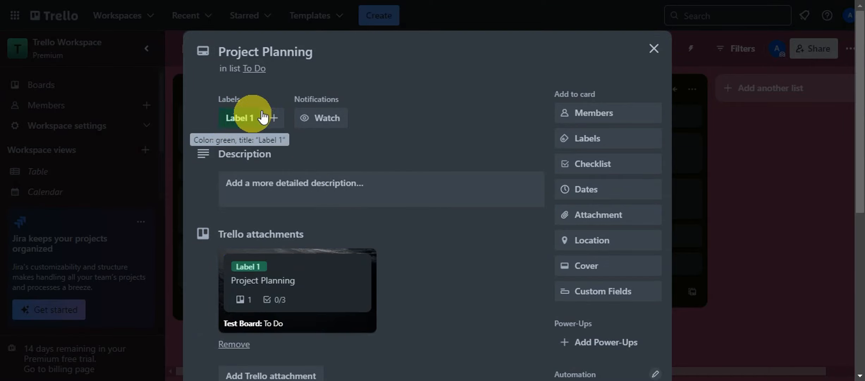
scroll(327, 102, down, 6)
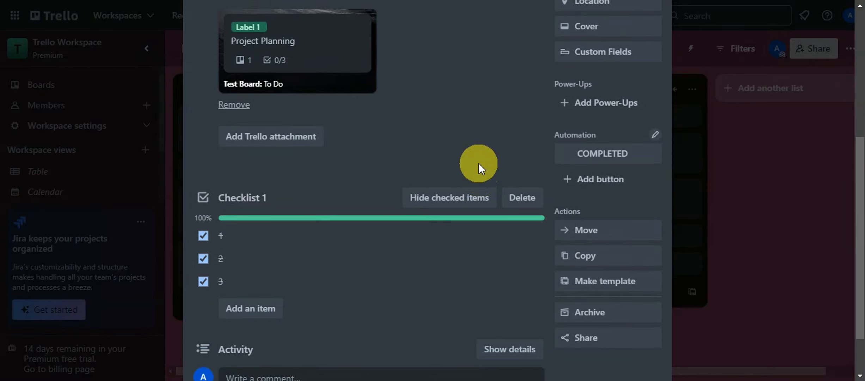
scroll(478, 162, up, 1)
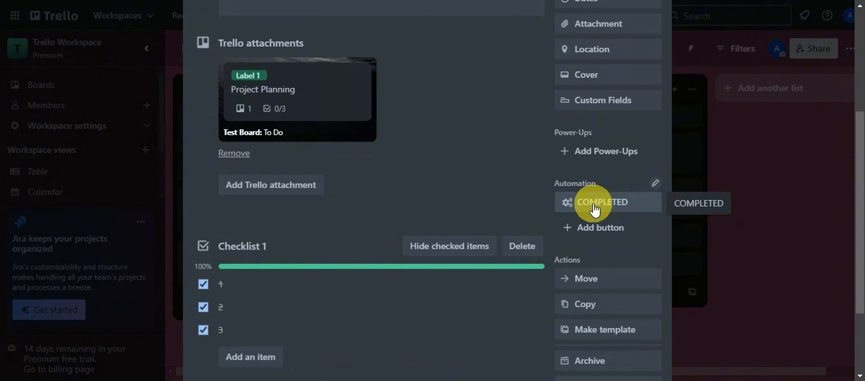
scroll(306, 246, down, 2)
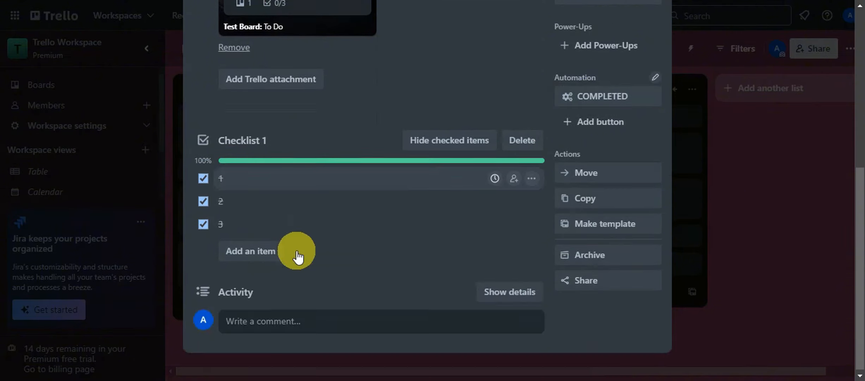
scroll(340, 238, up, 5)
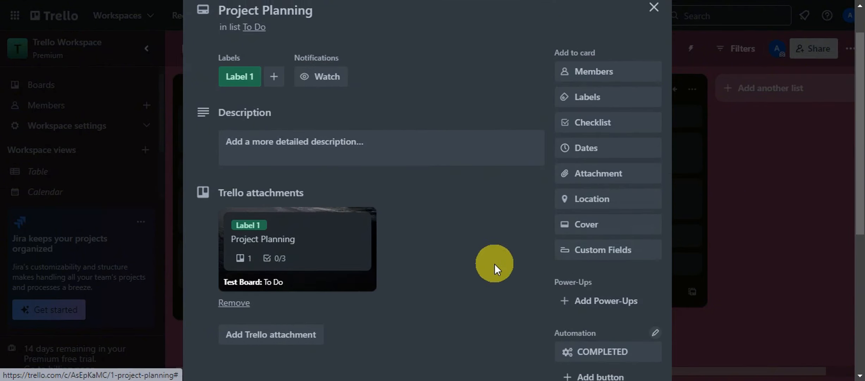
scroll(494, 261, up, 1)
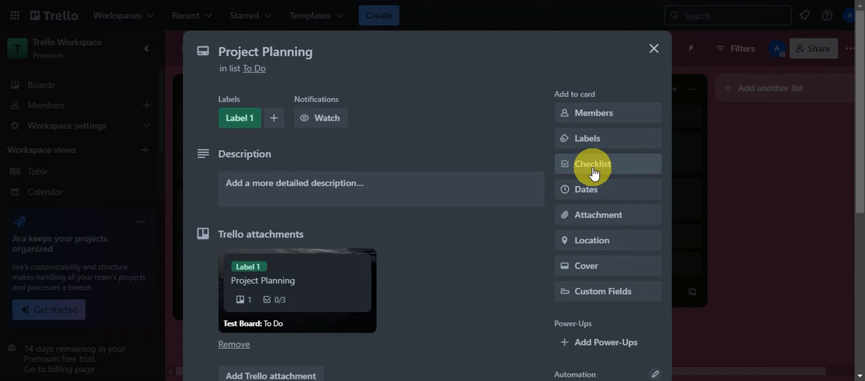
scroll(594, 173, down, 3)
click(598, 286)
scroll(286, 251, up, 3)
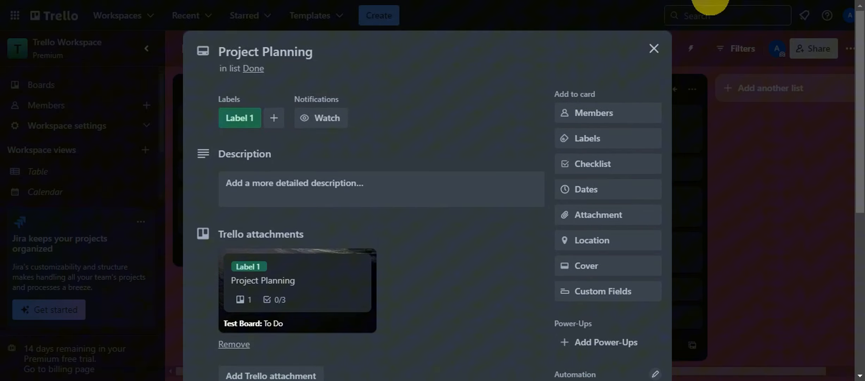
click(660, 50)
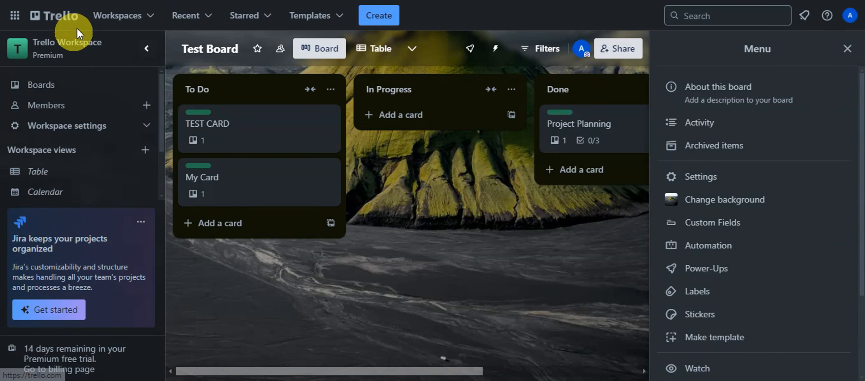
click(847, 47)
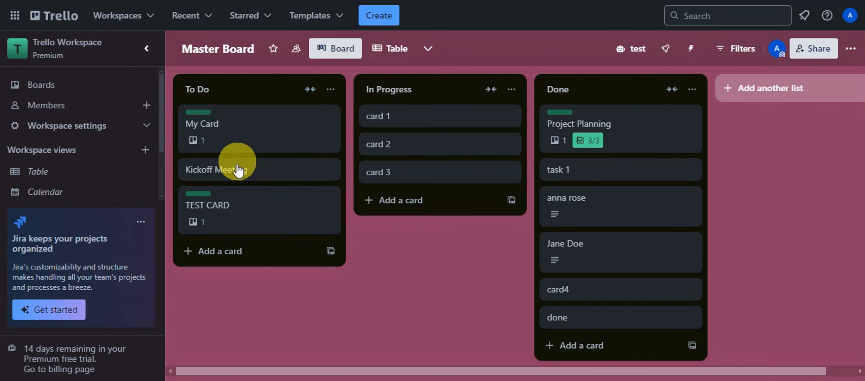
Add a checklist titled Checklist with items 2, 3 and 5 to the Kickoff Meeting card on Master Board
click(238, 170)
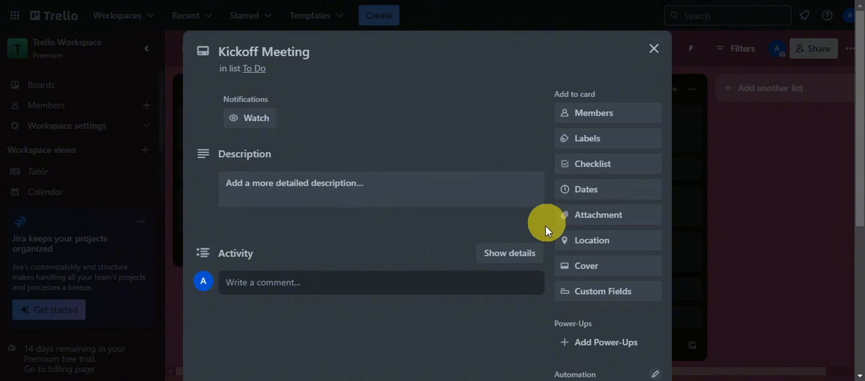
scroll(591, 212, down, 5)
scroll(593, 232, up, 5)
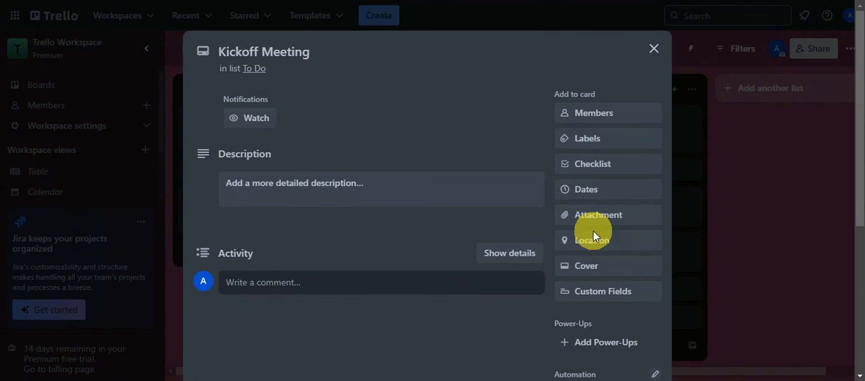
click(615, 168)
click(581, 319)
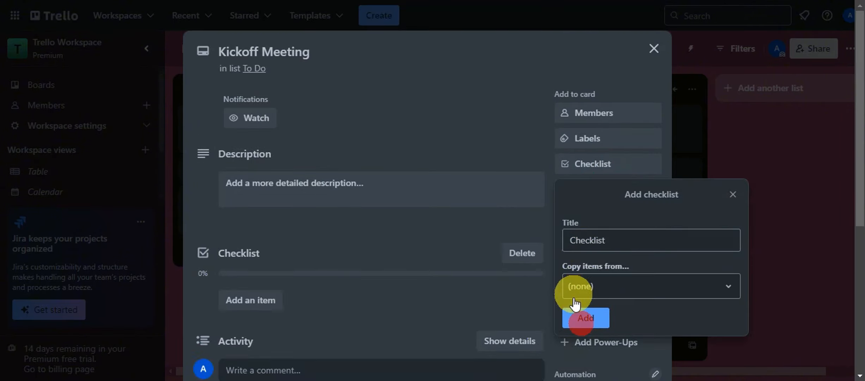
text(2)
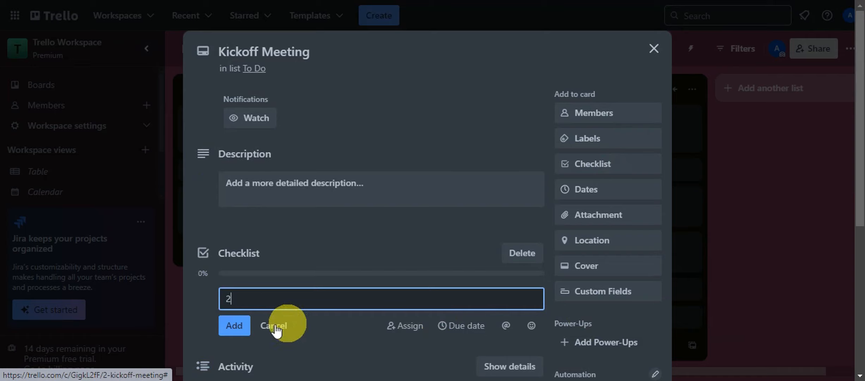
click(235, 325)
text(3)
click(235, 345)
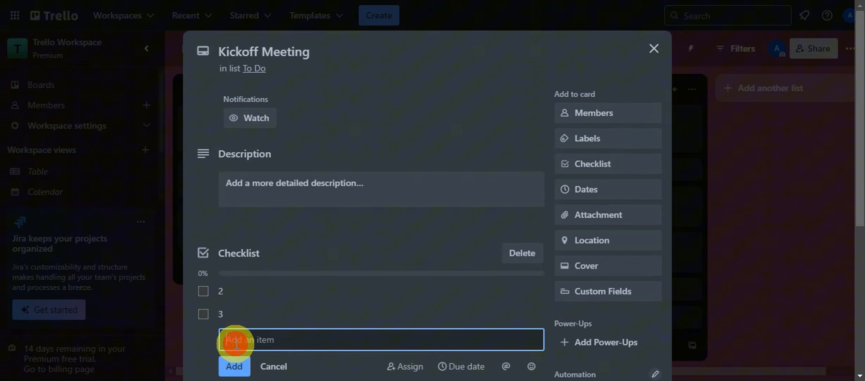
text(5)
click(234, 365)
Mark checklist items 2, 3 and 5 as done and run the COMPLETED button on the Kickoff Meeting card
click(203, 293)
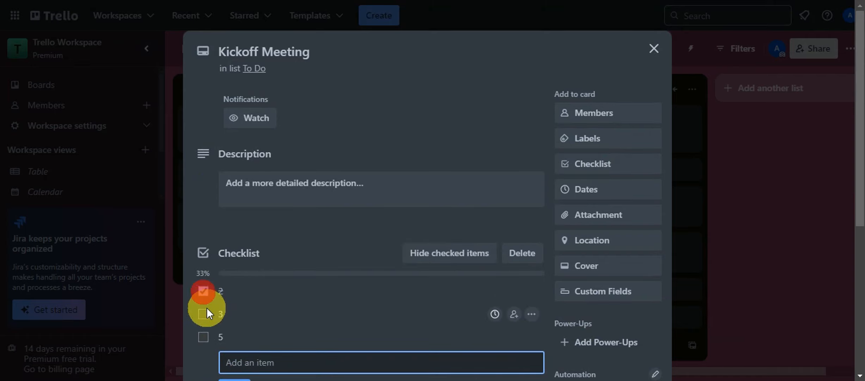
click(203, 313)
click(203, 337)
scroll(494, 233, down, 2)
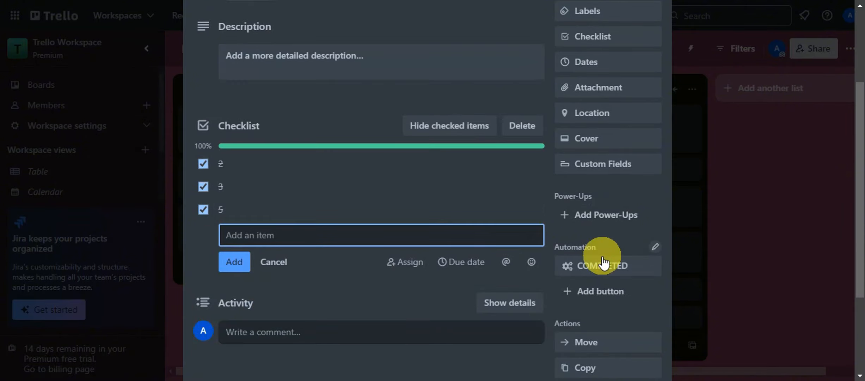
scroll(603, 269, up, 2)
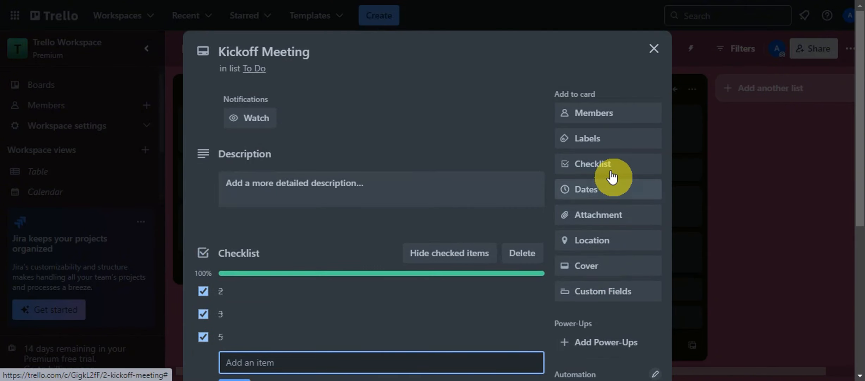
Apply the green Label 1 to the Kickoff Meeting card and close the card
click(599, 137)
click(625, 184)
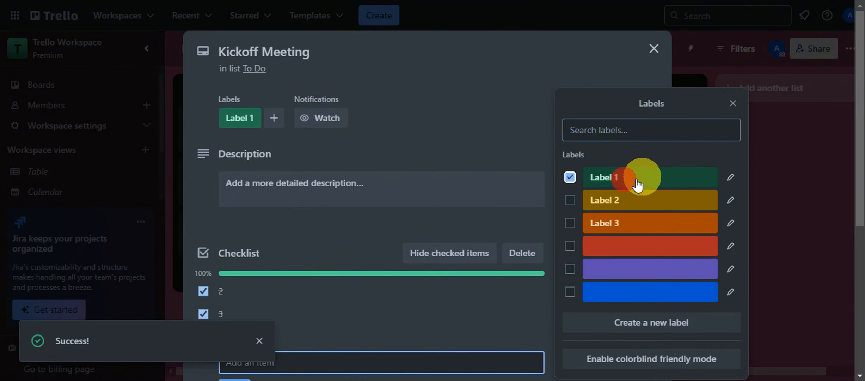
click(385, 94)
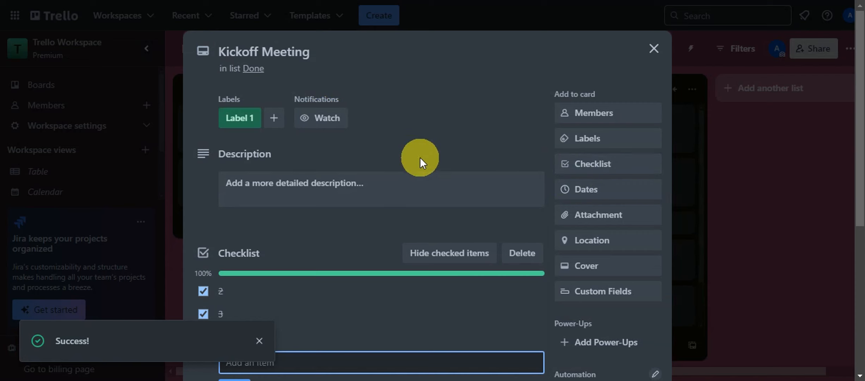
click(657, 48)
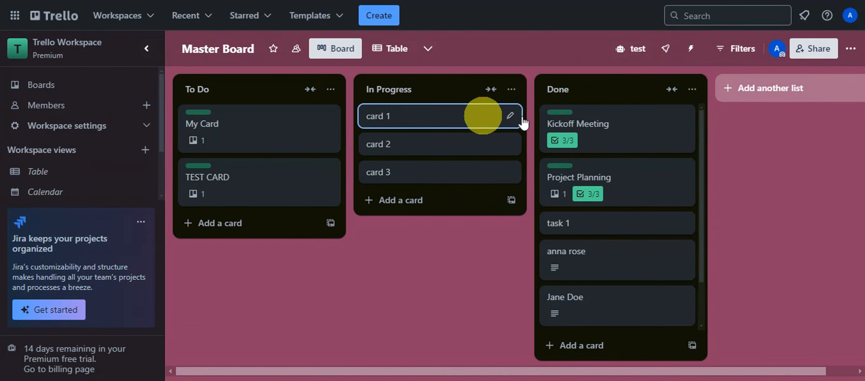